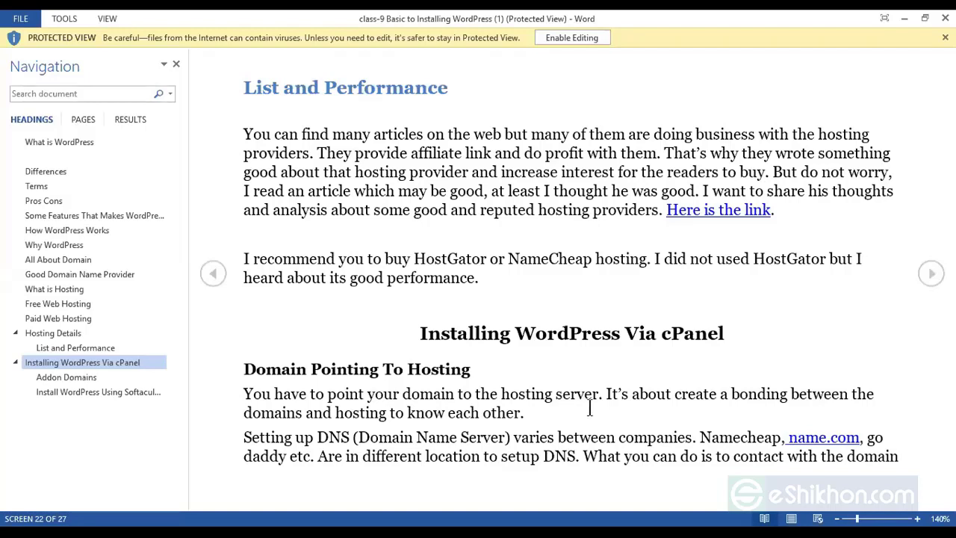
Step: Scroll through the Word Read Mode pages covering Addon Domains and the Softaculous installation
{"action": "scroll", "coordinate": [590, 408], "scroll_direction": "down", "scroll_amount": 1}
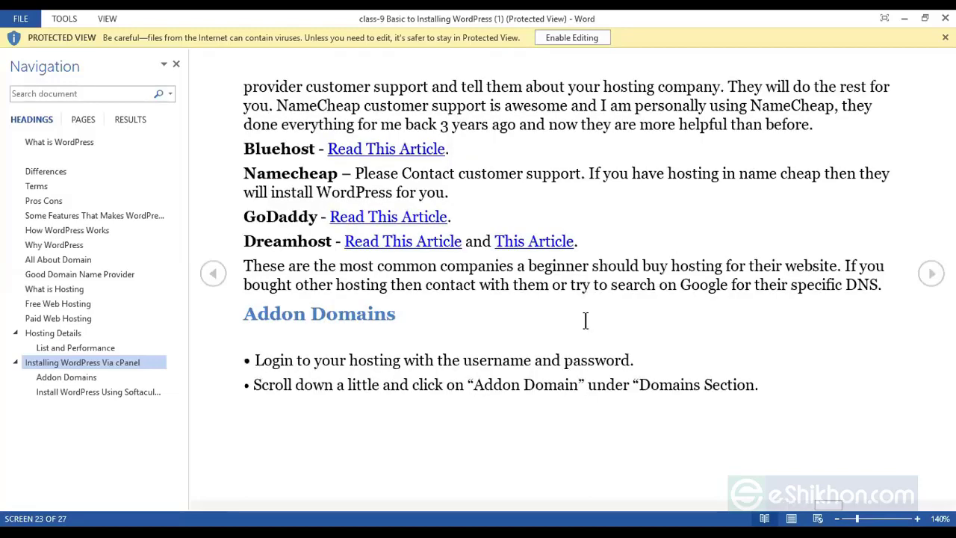
{"action": "scroll", "coordinate": [585, 321], "scroll_direction": "down", "scroll_amount": 1}
{"action": "scroll", "coordinate": [586, 321], "scroll_direction": "down", "scroll_amount": 3}
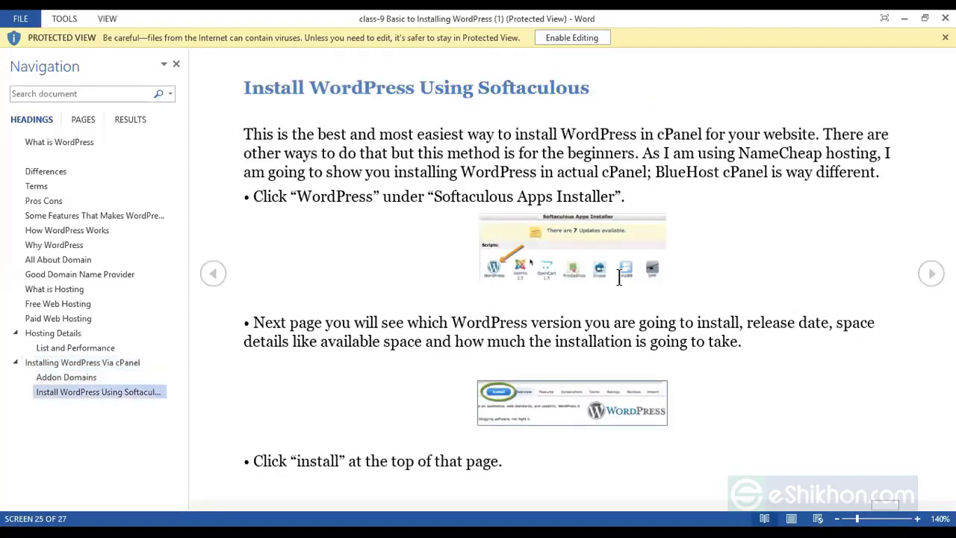
{"action": "scroll", "coordinate": [620, 277], "scroll_direction": "up", "scroll_amount": 2}
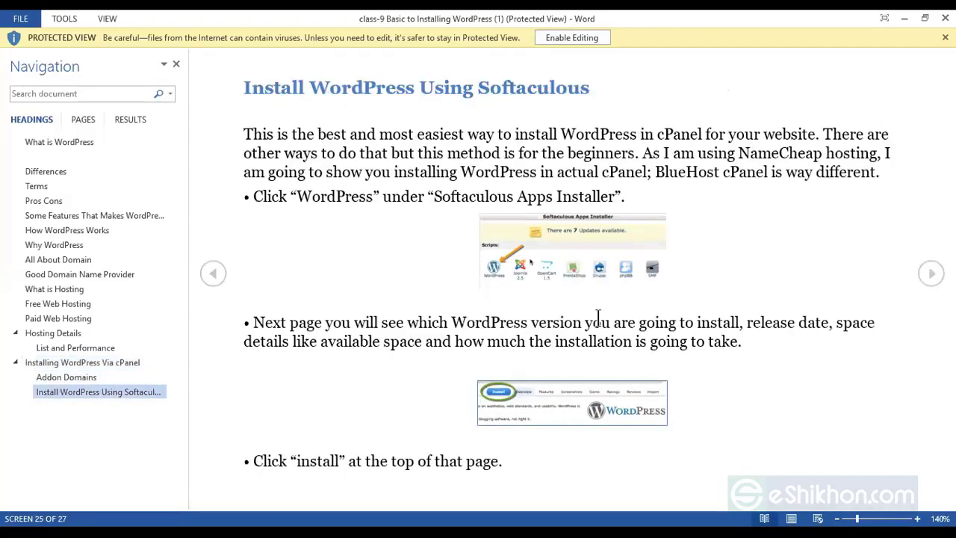
{"action": "scroll", "coordinate": [598, 319], "scroll_direction": "down", "scroll_amount": 2}
{"action": "scroll", "coordinate": [598, 319], "scroll_direction": "up", "scroll_amount": 15}
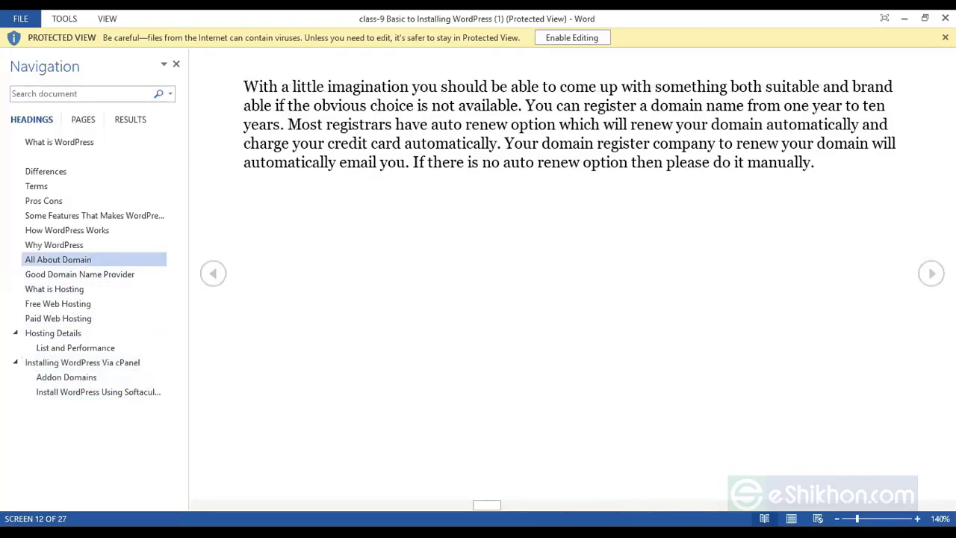
{"action": "scroll", "coordinate": [573, 277], "scroll_direction": "up", "scroll_amount": 2}
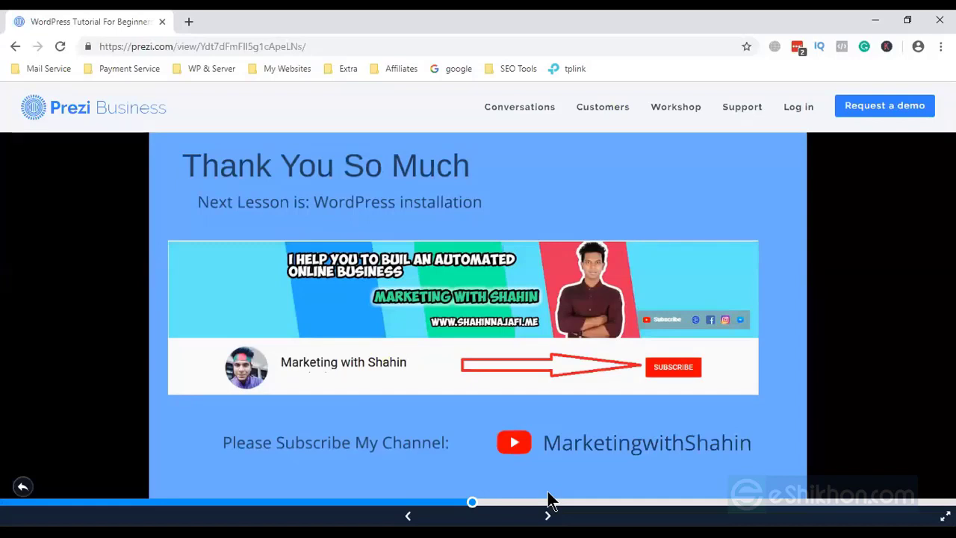
Step: In a new tab, sign in to WHM at candyhoster.com:2087 using the WP & Server bookmark
{"action": "key", "text": "ctrl+t"}
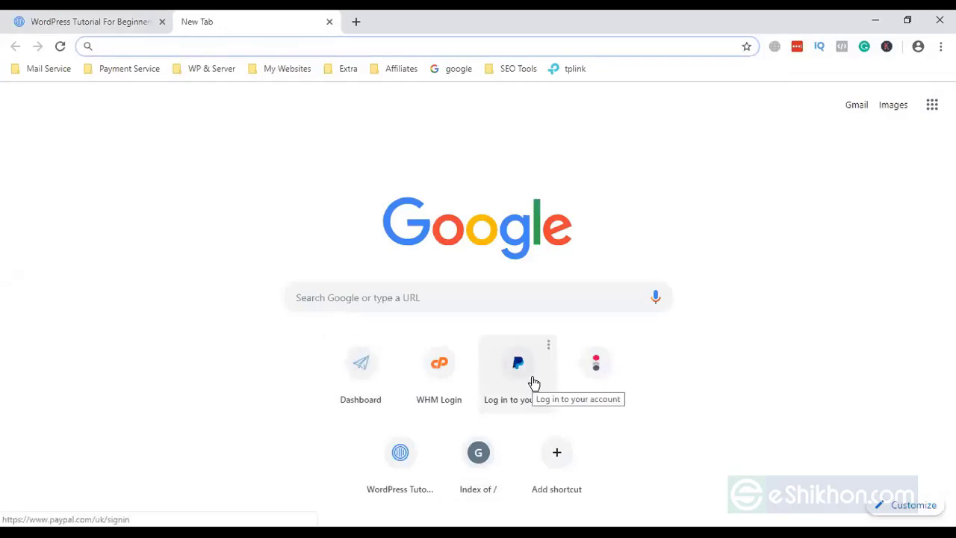
{"action": "left_click", "coordinate": [226, 68]}
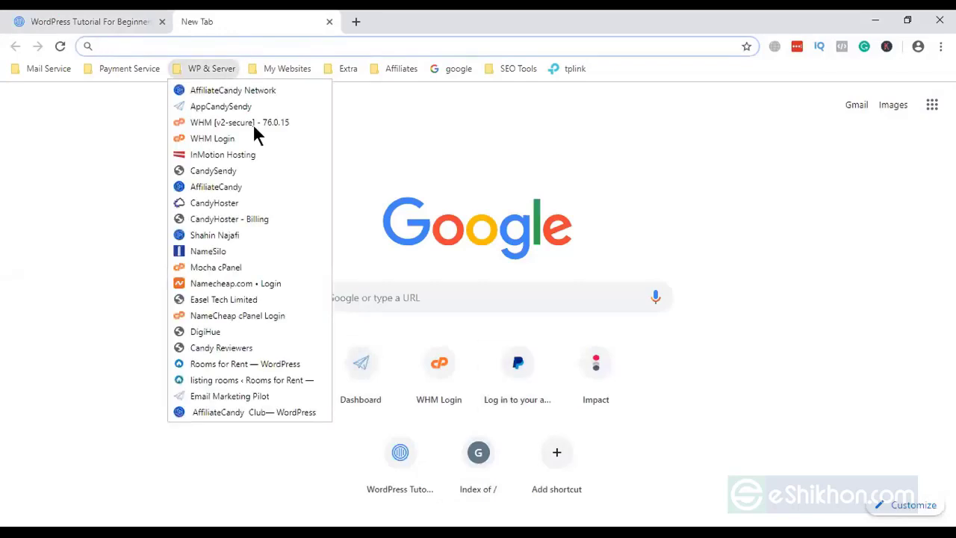
{"action": "left_click", "coordinate": [254, 124]}
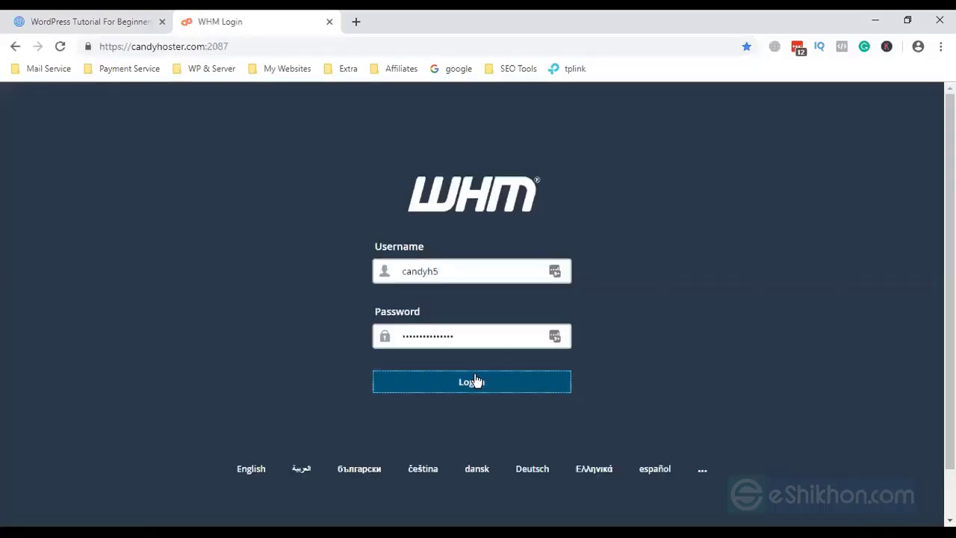
{"action": "left_click", "coordinate": [474, 380]}
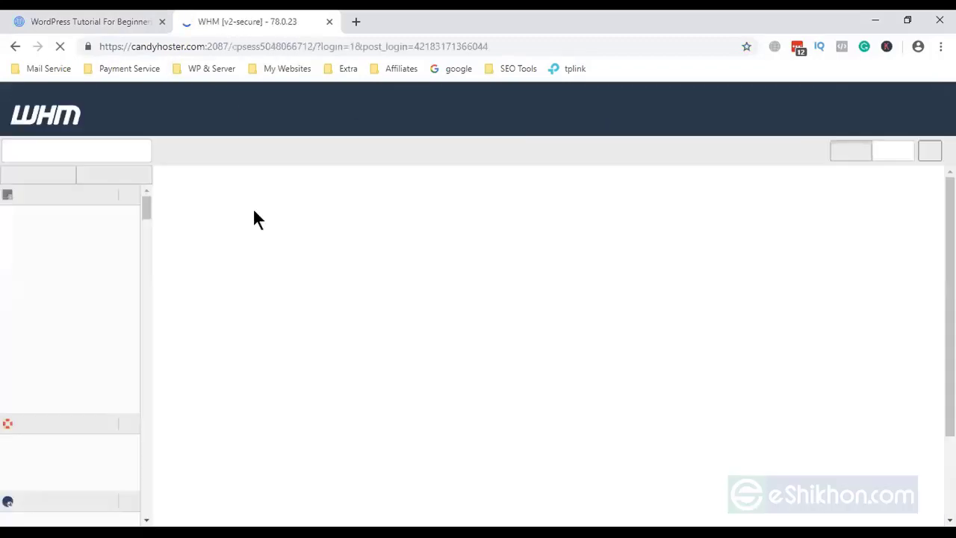
Step: Search WHM's List Accounts for 'get' and open cPanel for getvsncashsystem.com
{"action": "left_click", "coordinate": [486, 222]}
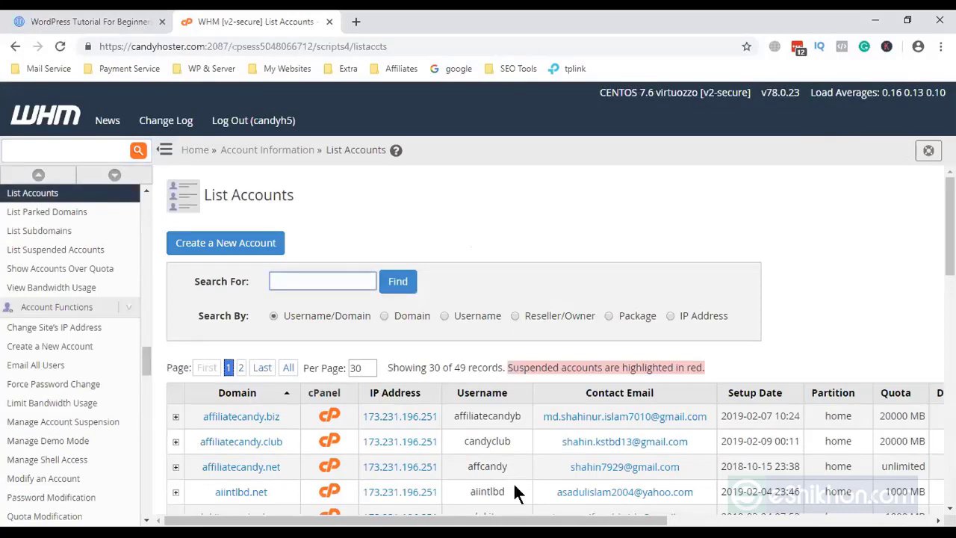
{"action": "scroll", "coordinate": [356, 412], "scroll_direction": "down", "scroll_amount": 2}
{"action": "scroll", "coordinate": [327, 303], "scroll_direction": "up", "scroll_amount": 2}
{"action": "left_click", "coordinate": [317, 281]}
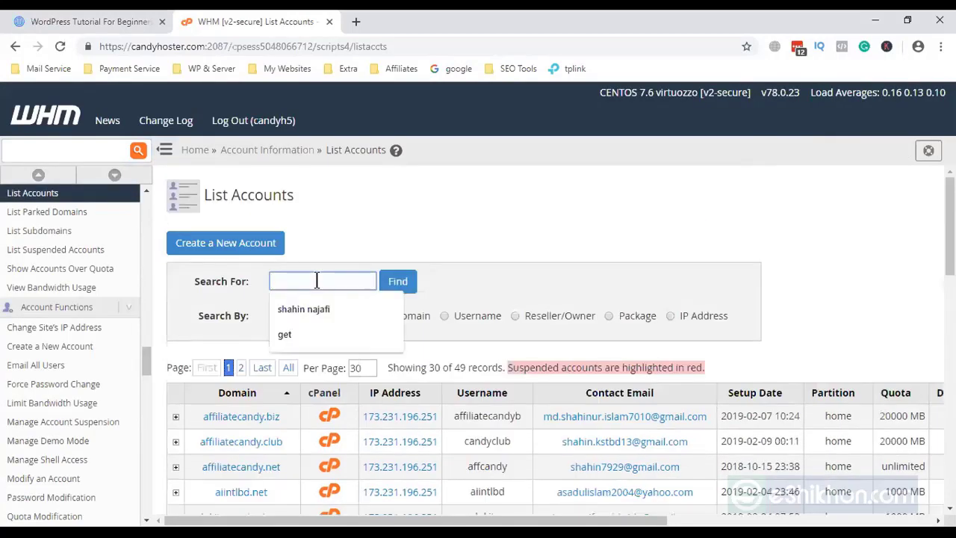
{"action": "type", "text": "get"}
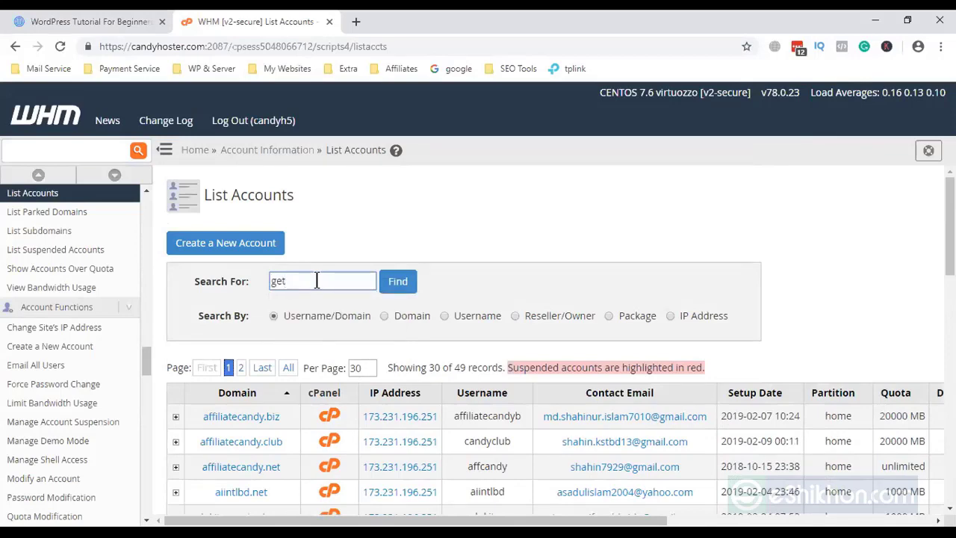
{"action": "left_click", "coordinate": [394, 292]}
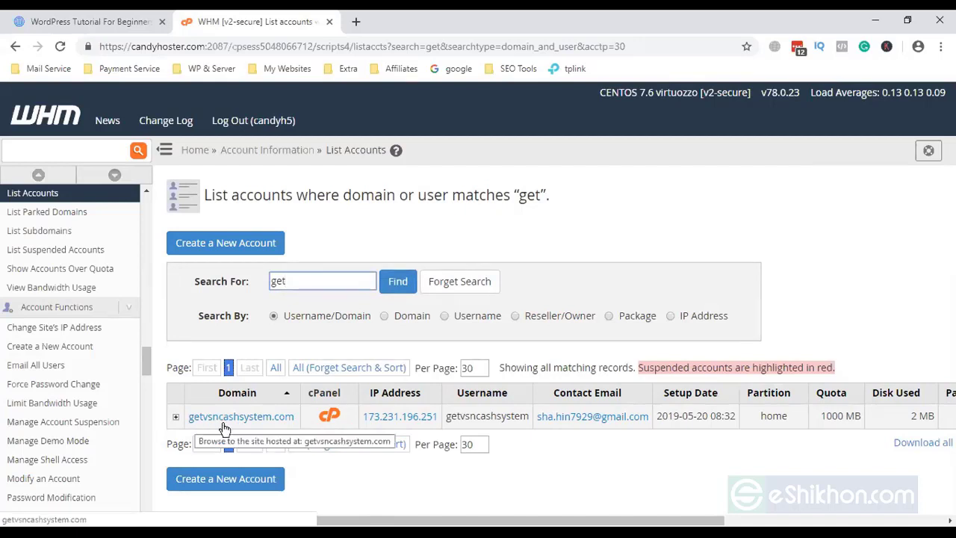
{"action": "left_click", "coordinate": [328, 422]}
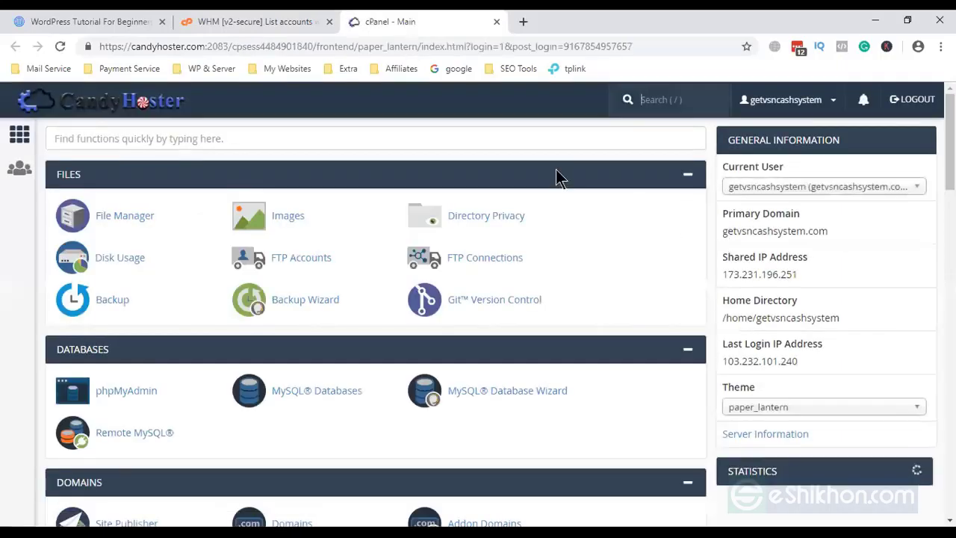
Step: Close the WHM tab, copy the primary domain and load getvsncashsystem.com in a new tab
{"action": "left_click", "coordinate": [294, 20]}
{"action": "left_click", "coordinate": [328, 21]}
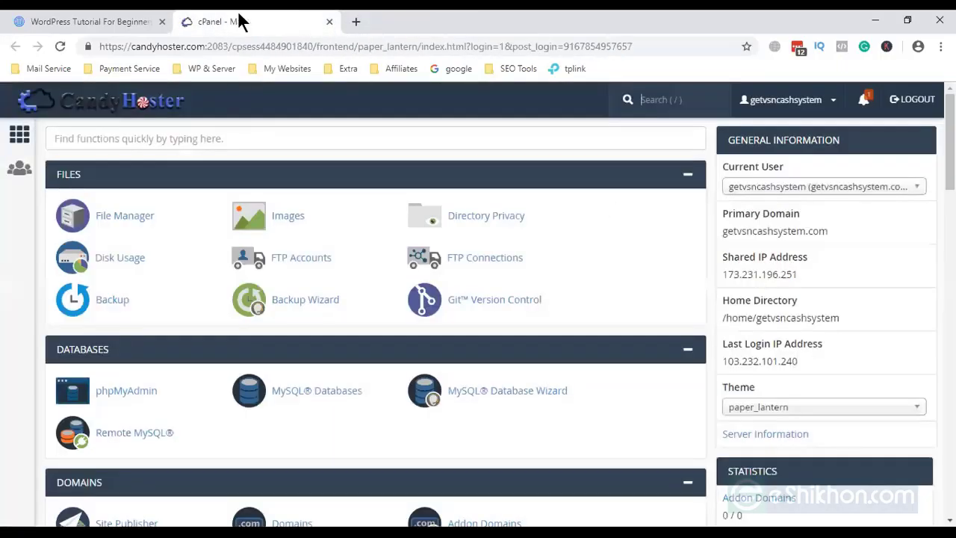
{"action": "left_click_drag", "start_coordinate": [722, 231], "coordinate": [828, 231]}
{"action": "key", "text": "ctrl+c"}
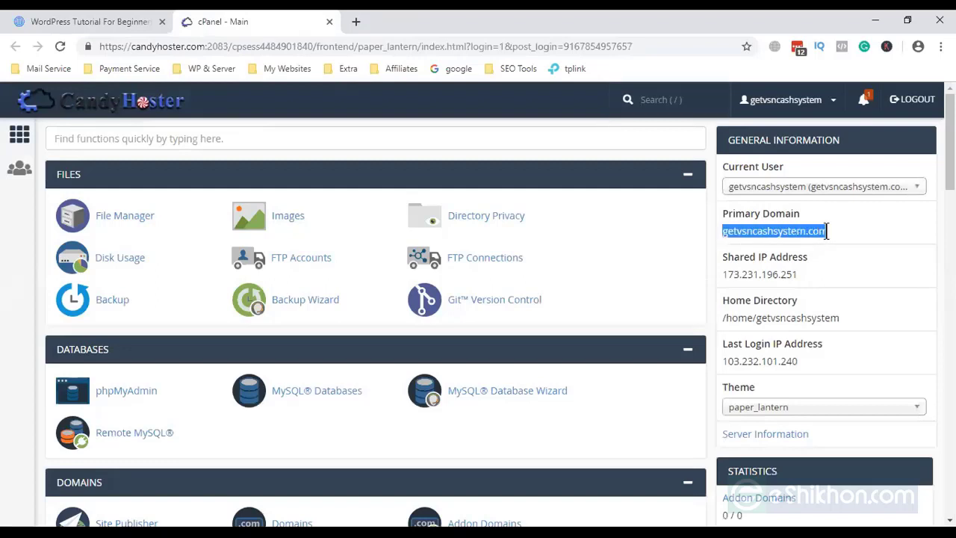
{"action": "left_click", "coordinate": [356, 22]}
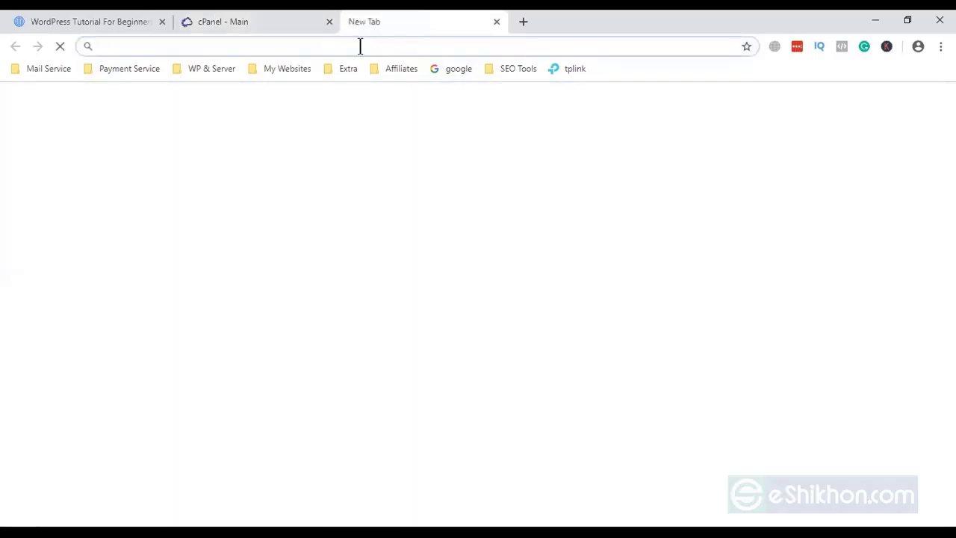
{"action": "key", "text": "ctrl+v"}
{"action": "key", "text": "Return"}
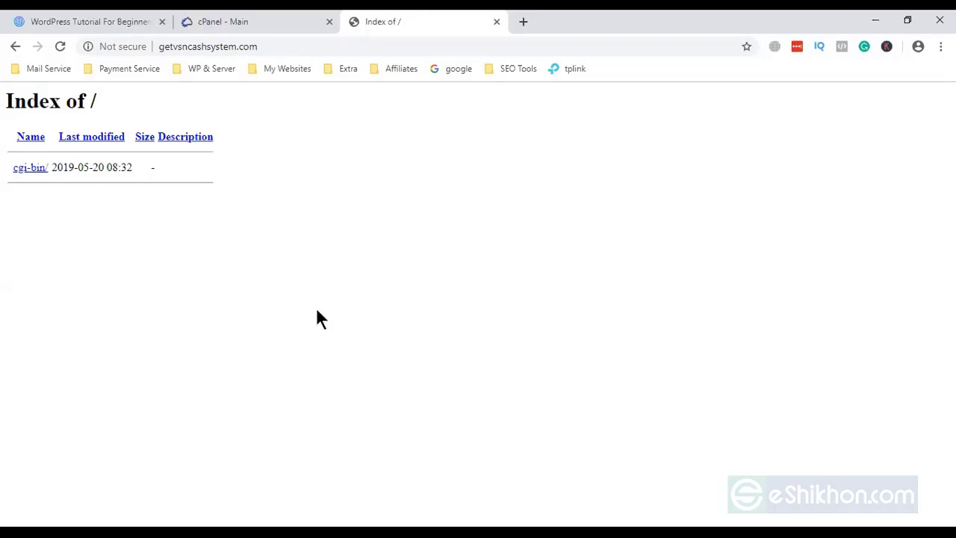
Step: Check the bare 'Index of /' listing, then go back to the account's cPanel
{"action": "left_click", "coordinate": [315, 19]}
{"action": "left_click", "coordinate": [364, 19]}
{"action": "left_click", "coordinate": [209, 21]}
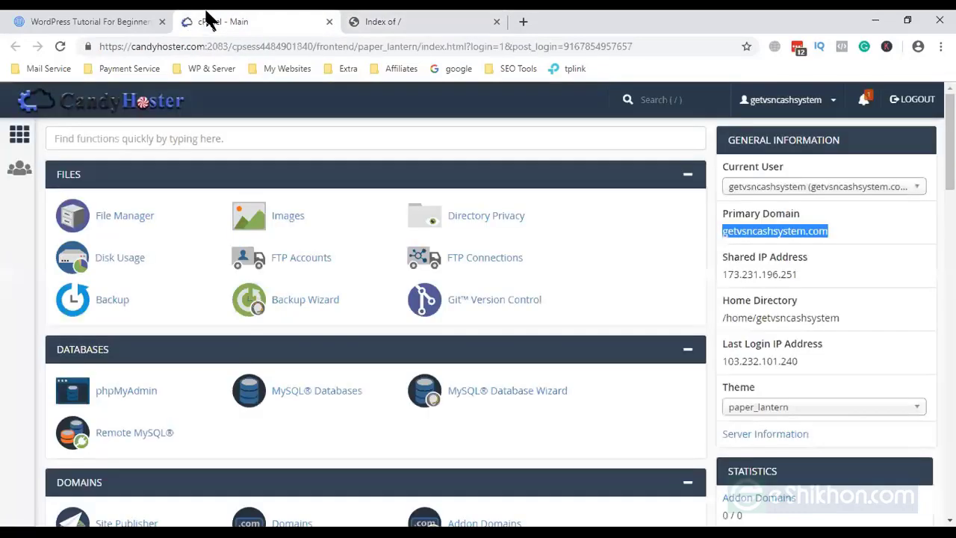
{"action": "left_click", "coordinate": [249, 139]}
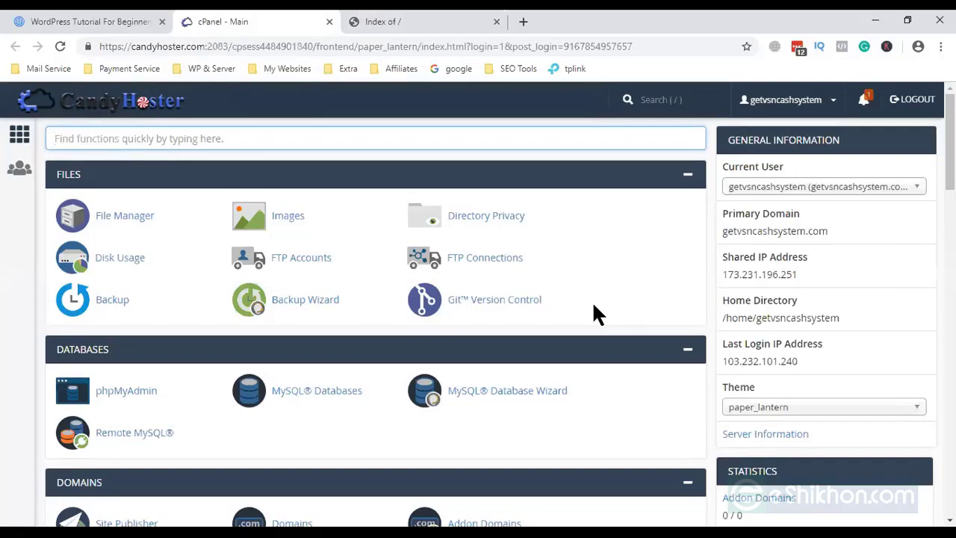
{"action": "scroll", "coordinate": [595, 307], "scroll_direction": "down", "scroll_amount": 10}
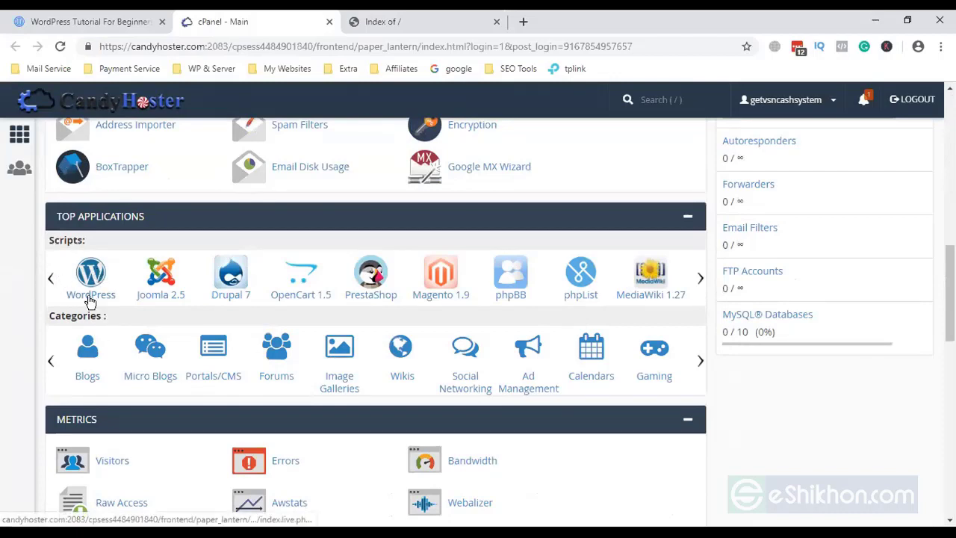
Step: Start a custom WordPress install in Softaculous, keeping version 5.2
{"action": "left_click", "coordinate": [91, 299]}
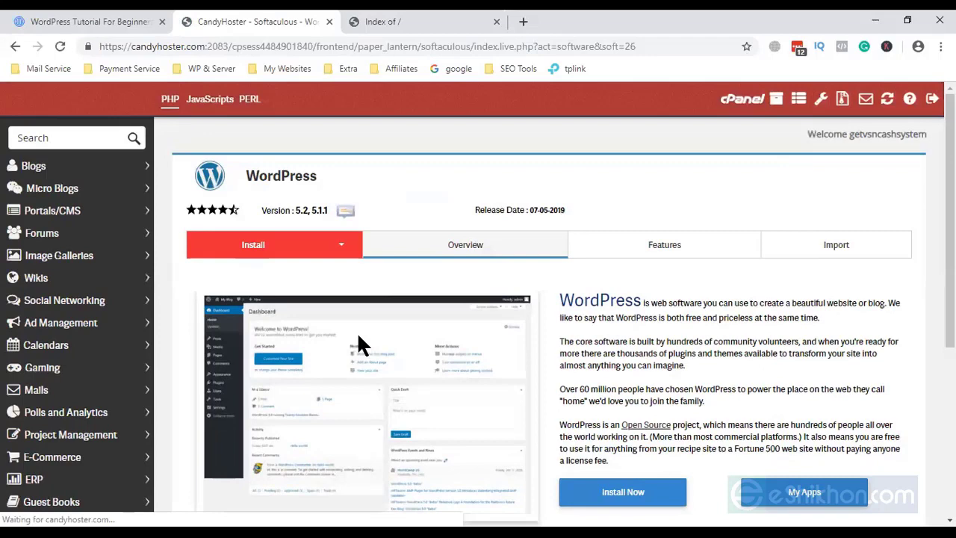
{"action": "scroll", "coordinate": [658, 310], "scroll_direction": "down", "scroll_amount": 3}
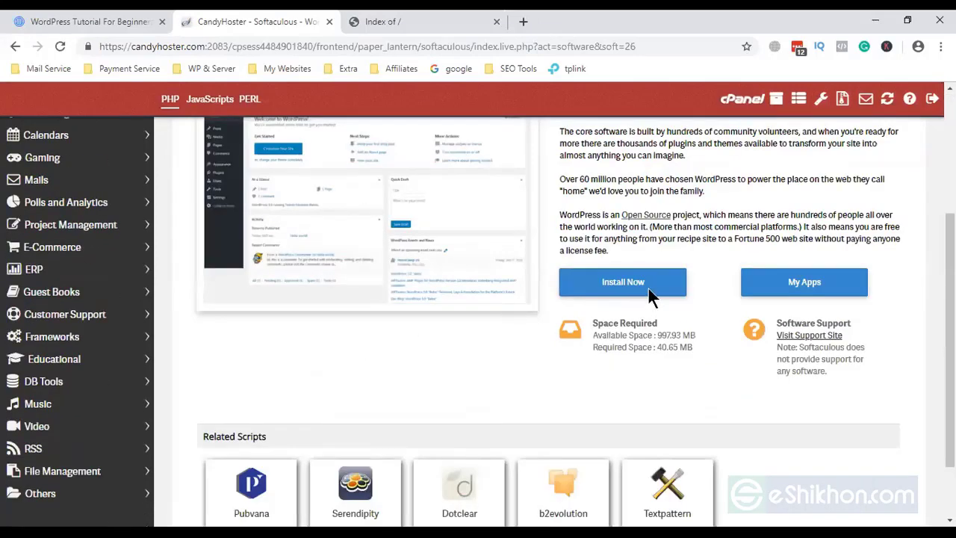
{"action": "left_click", "coordinate": [642, 282]}
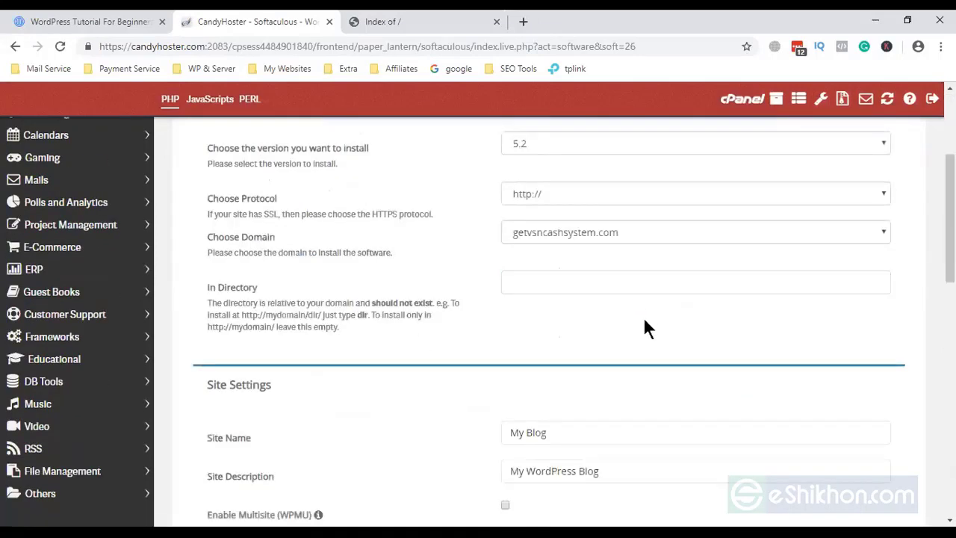
{"action": "left_click", "coordinate": [608, 284]}
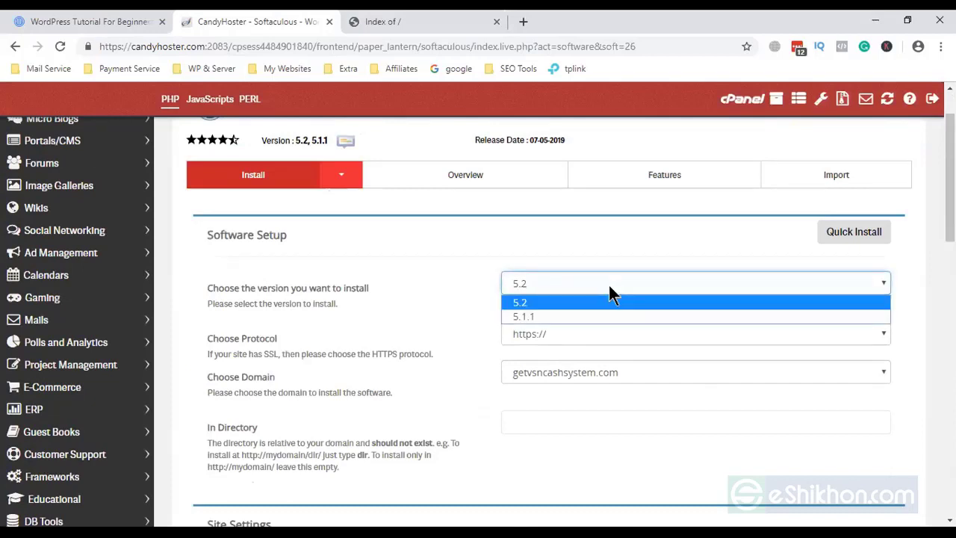
{"action": "left_click", "coordinate": [543, 304]}
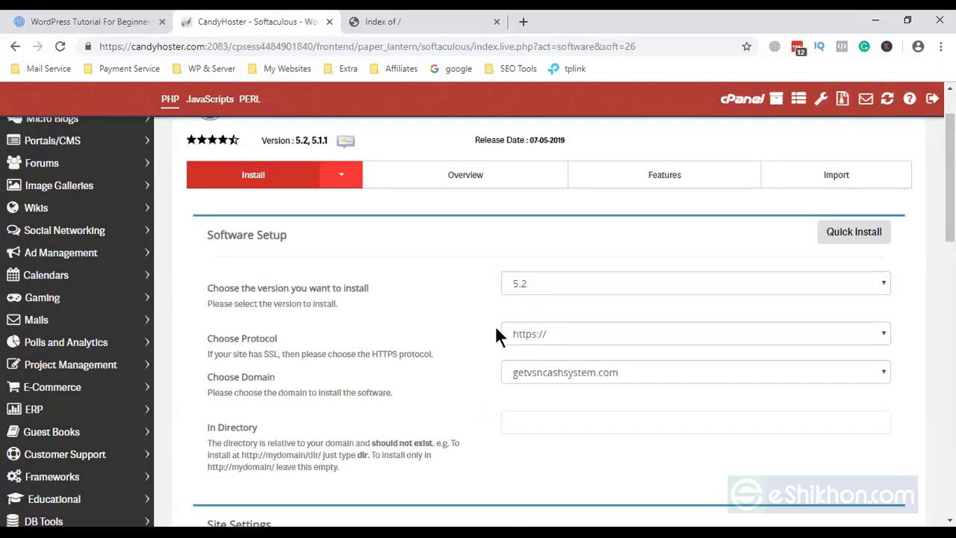
{"action": "scroll", "coordinate": [496, 329], "scroll_direction": "down", "scroll_amount": 1}
{"action": "left_click", "coordinate": [573, 267]}
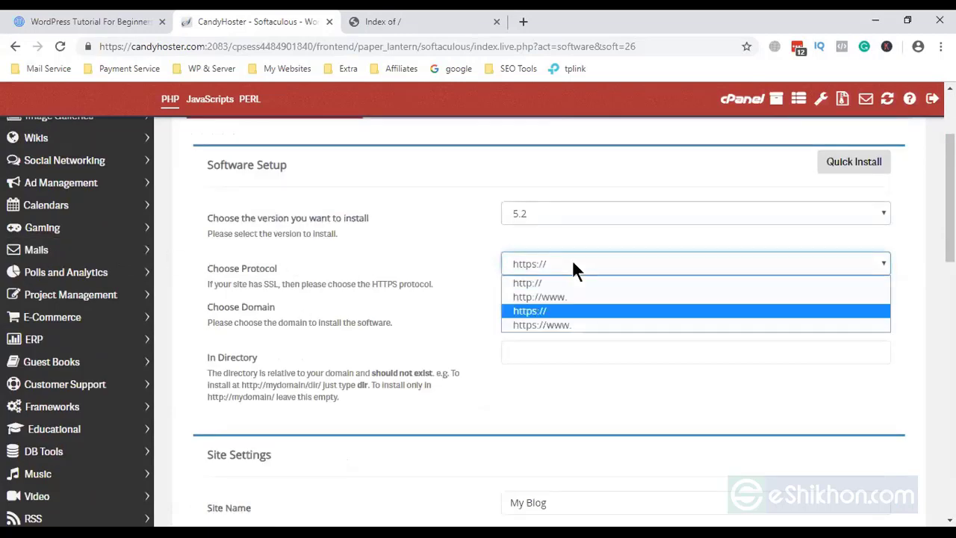
{"action": "left_click", "coordinate": [557, 311]}
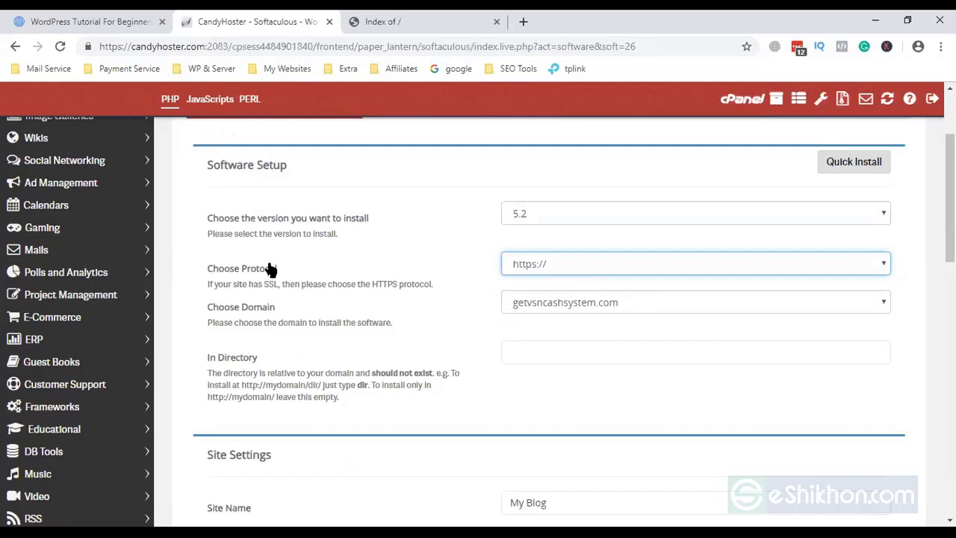
{"action": "left_click", "coordinate": [590, 263]}
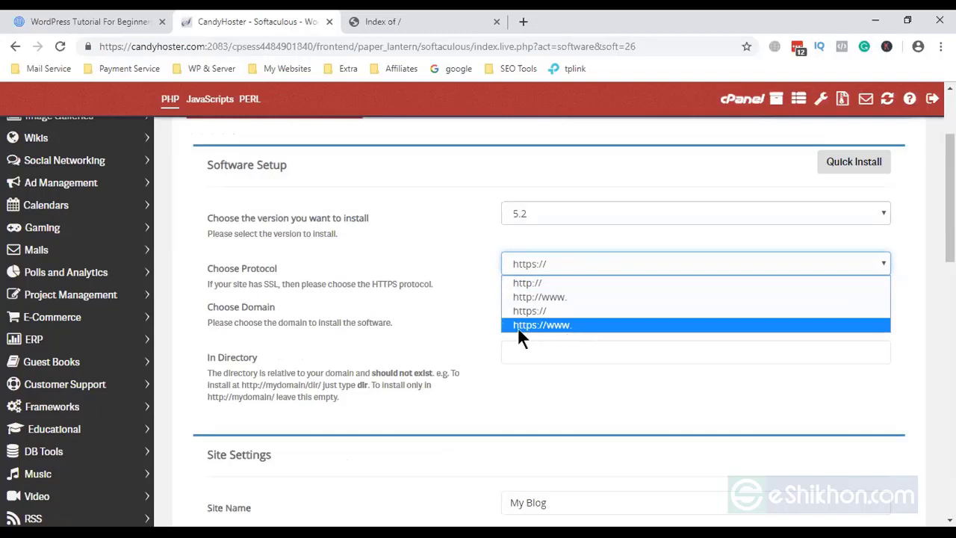
{"action": "left_click", "coordinate": [572, 326]}
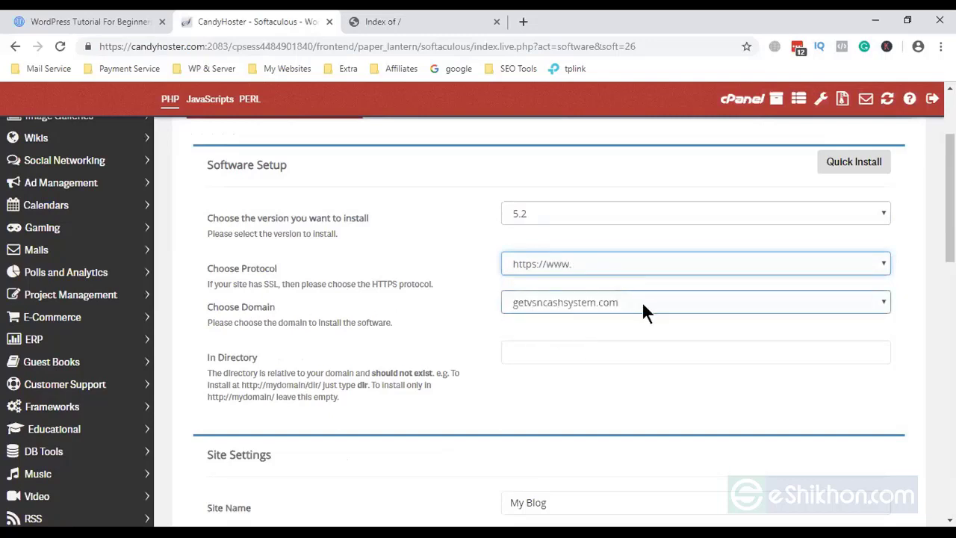
{"action": "left_click", "coordinate": [571, 302]}
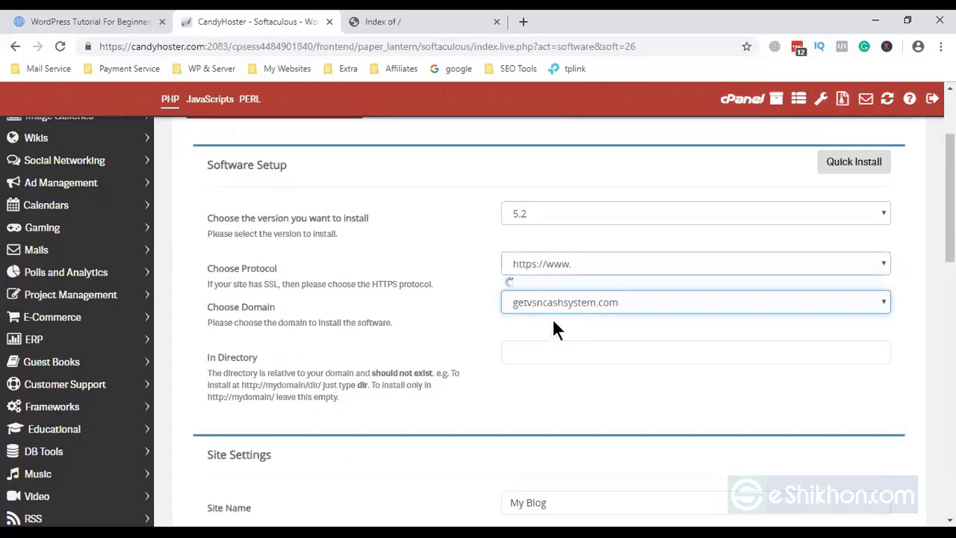
{"action": "scroll", "coordinate": [516, 305], "scroll_direction": "down", "scroll_amount": 3}
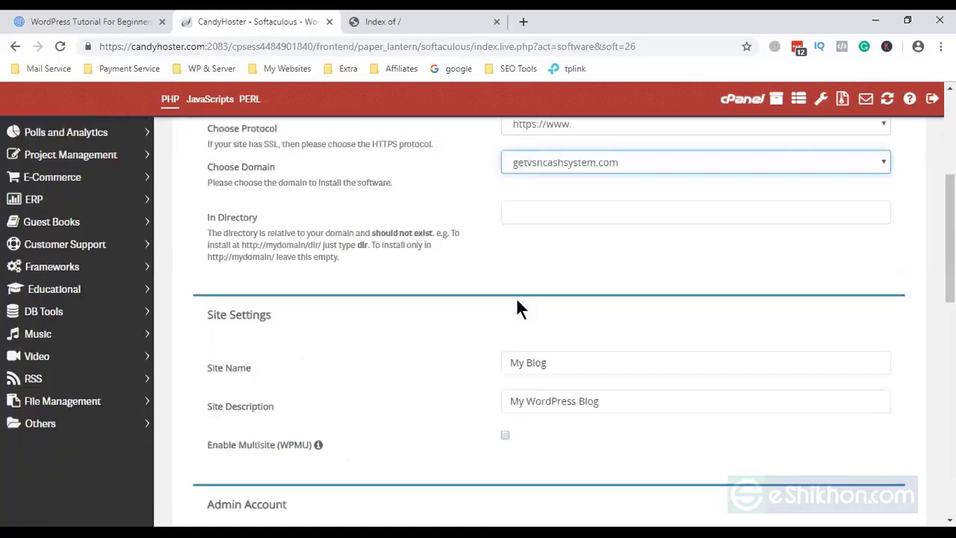
Step: Replace the site name 'My Blog' with 'Test WordPress Install' and paste it as the description
{"action": "left_click", "coordinate": [516, 300]}
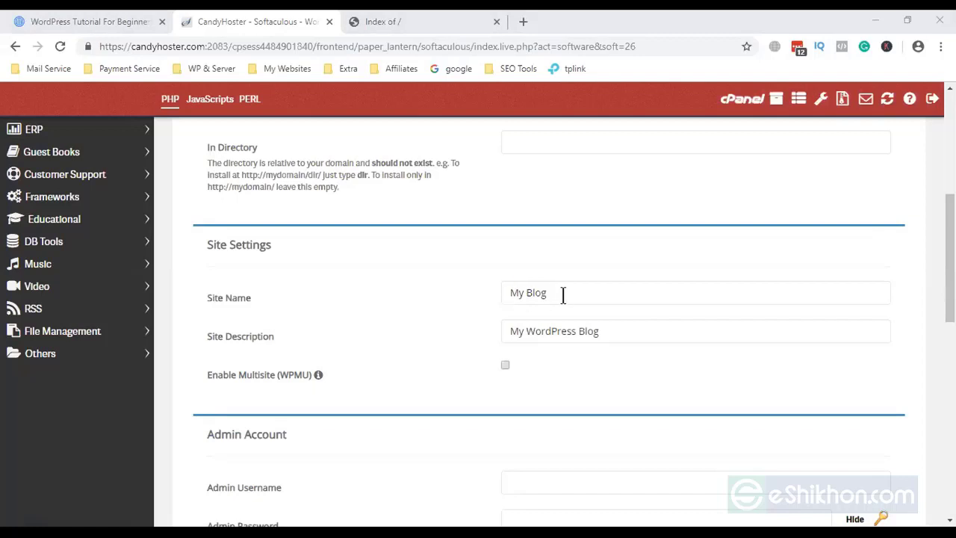
{"action": "left_click_drag", "start_coordinate": [559, 297], "coordinate": [504, 291]}
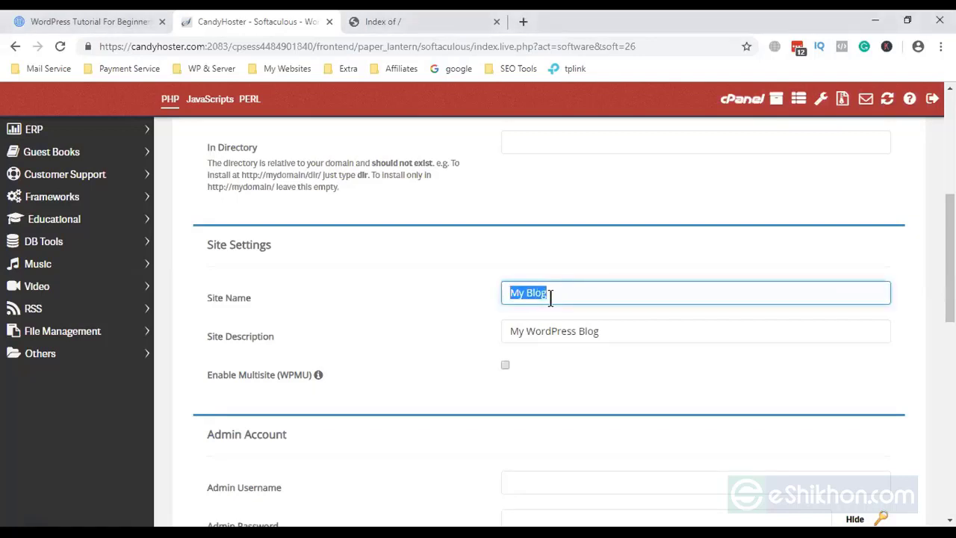
{"action": "type", "text": "T"}
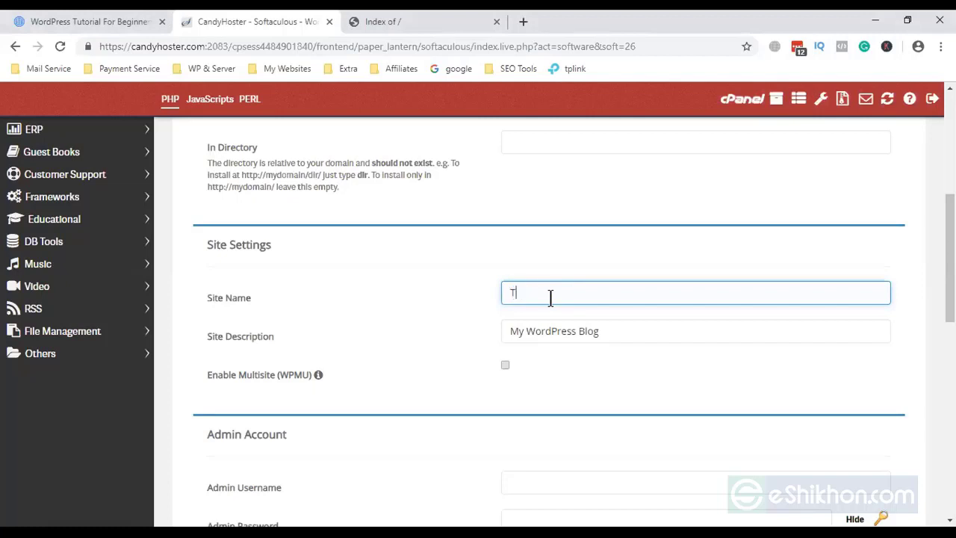
{"action": "type", "text": "est WordPress"}
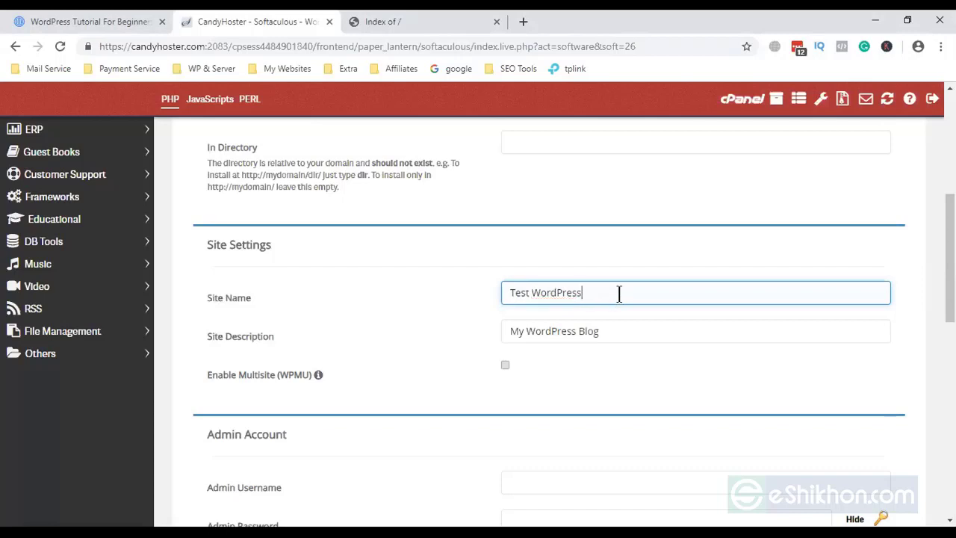
{"action": "left_click_drag", "start_coordinate": [619, 296], "coordinate": [491, 297]}
{"action": "left_click", "coordinate": [589, 292]}
{"action": "type", "text": "Install"}
{"action": "left_click_drag", "start_coordinate": [643, 301], "coordinate": [414, 298]}
{"action": "key", "text": "ctrl+c"}
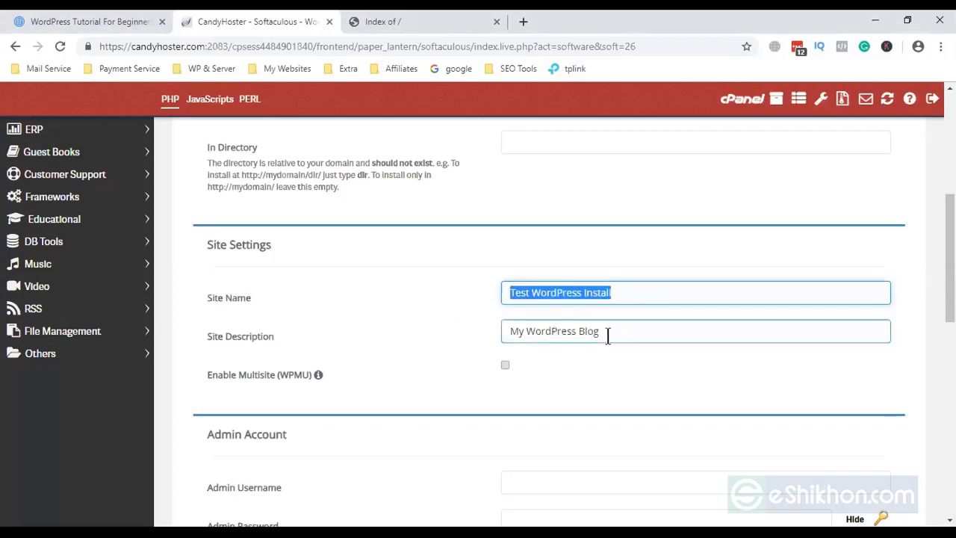
{"action": "left_click_drag", "start_coordinate": [608, 337], "coordinate": [483, 335]}
{"action": "key", "text": "ctrl+v"}
{"action": "scroll", "coordinate": [483, 336], "scroll_direction": "down", "scroll_amount": 2}
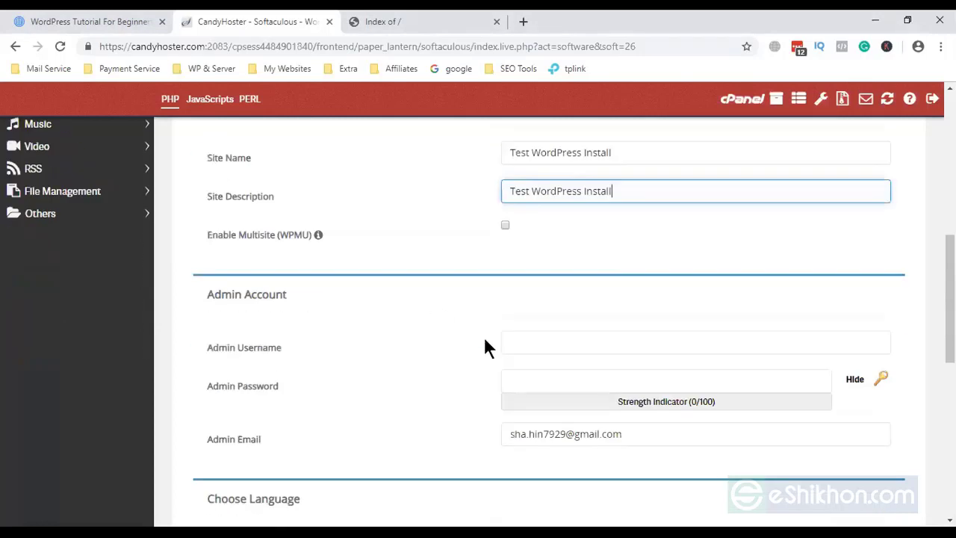
{"action": "scroll", "coordinate": [484, 345], "scroll_direction": "down", "scroll_amount": 1}
Step: Fill the admin username from the saved suggestion and enter a strong admin password
{"action": "left_click", "coordinate": [560, 271]}
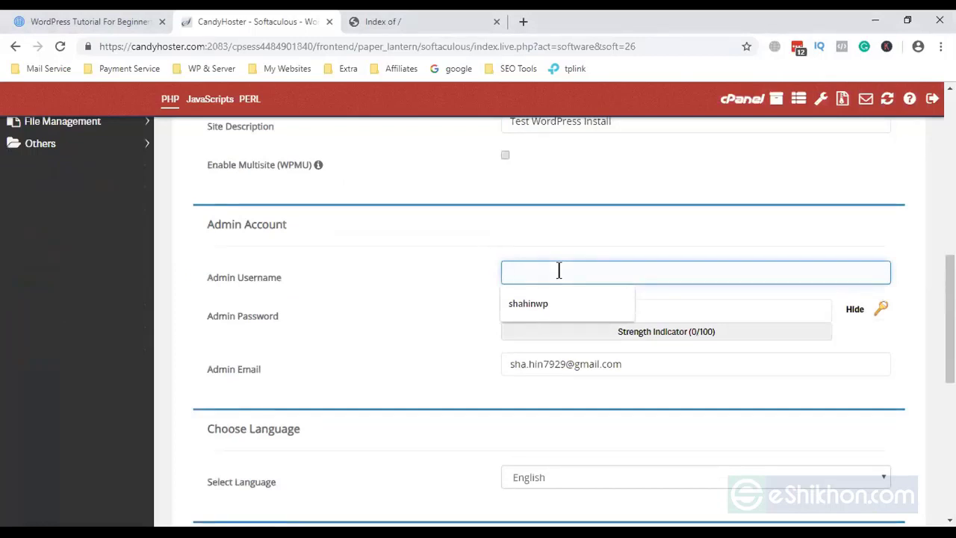
{"action": "left_click", "coordinate": [558, 305]}
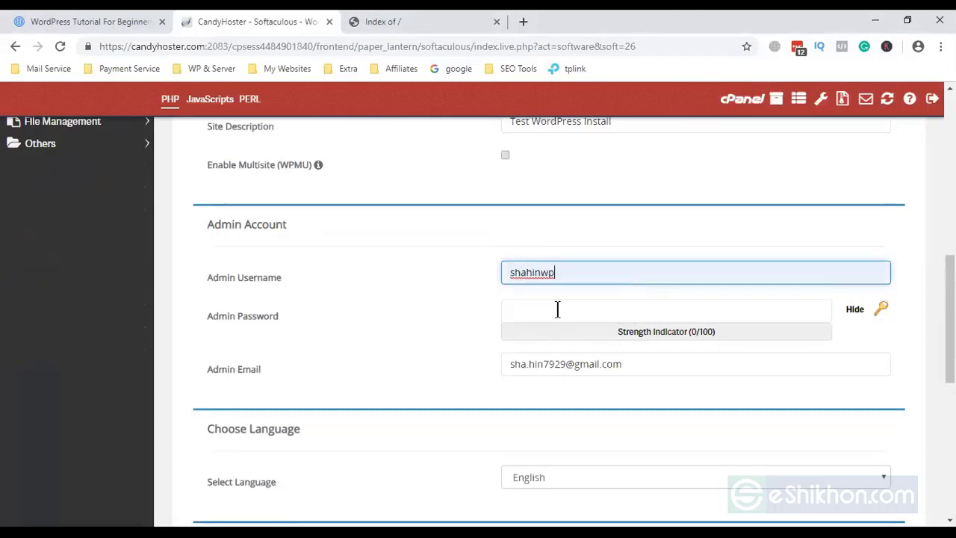
{"action": "left_click", "coordinate": [558, 309]}
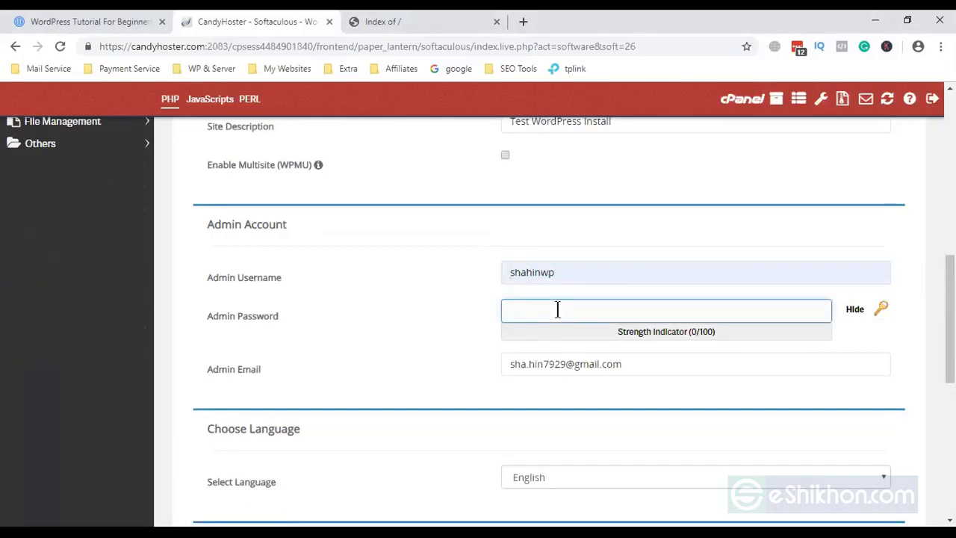
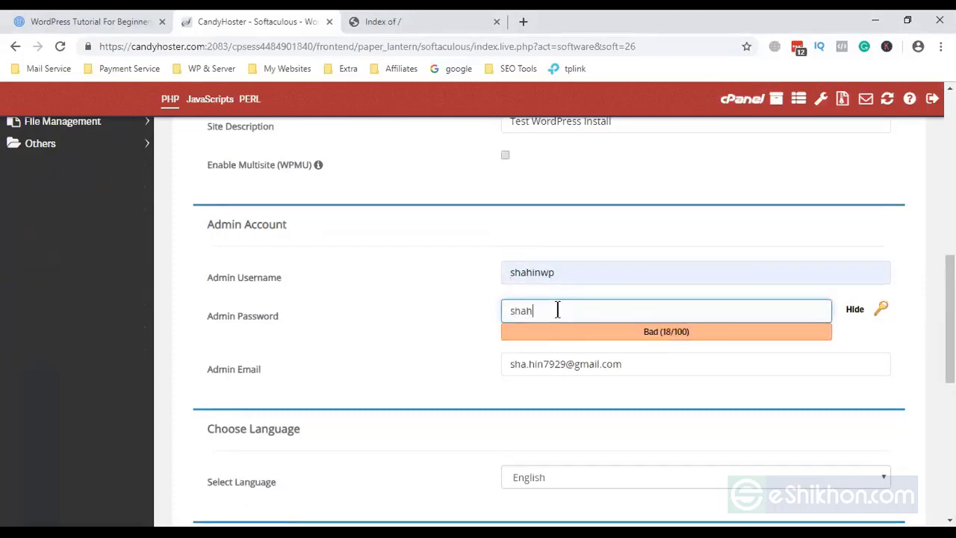
{"action": "left_click", "coordinate": [855, 310]}
{"action": "key", "text": "ctrl+a"}
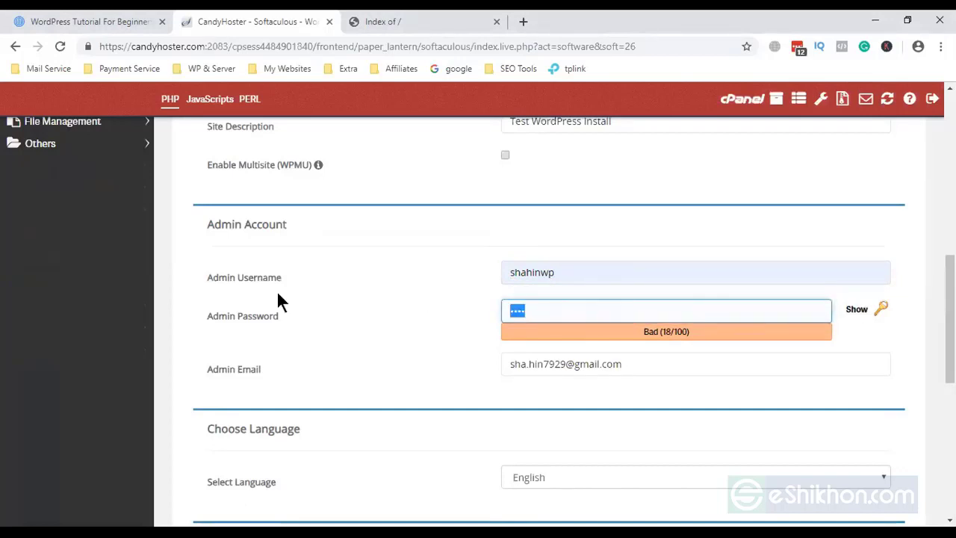
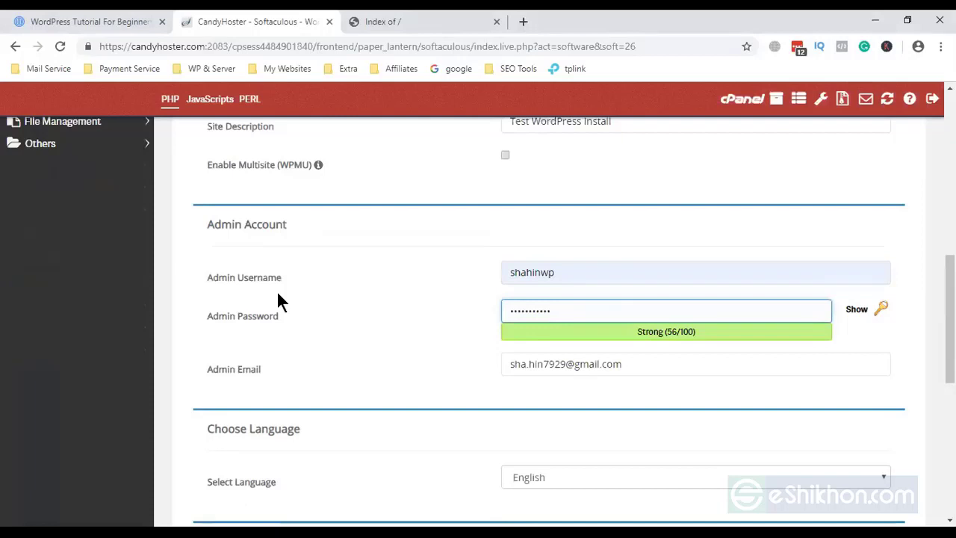
Step: Check the admin email field and scroll down to the Install button
{"action": "scroll", "coordinate": [278, 302], "scroll_direction": "down", "scroll_amount": 1}
{"action": "left_click", "coordinate": [615, 295]}
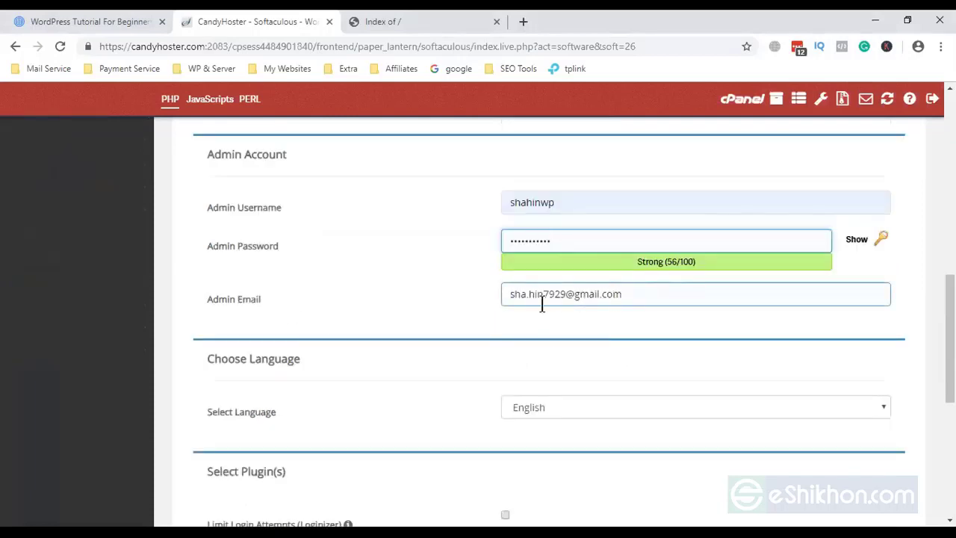
{"action": "scroll", "coordinate": [542, 303], "scroll_direction": "down", "scroll_amount": 2}
{"action": "scroll", "coordinate": [542, 302], "scroll_direction": "up", "scroll_amount": 1}
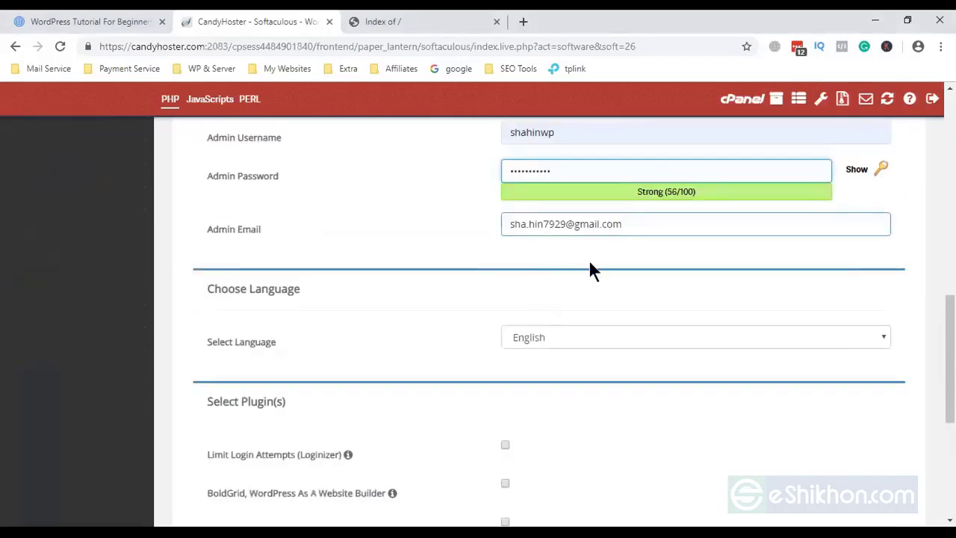
{"action": "scroll", "coordinate": [590, 369], "scroll_direction": "down", "scroll_amount": 4}
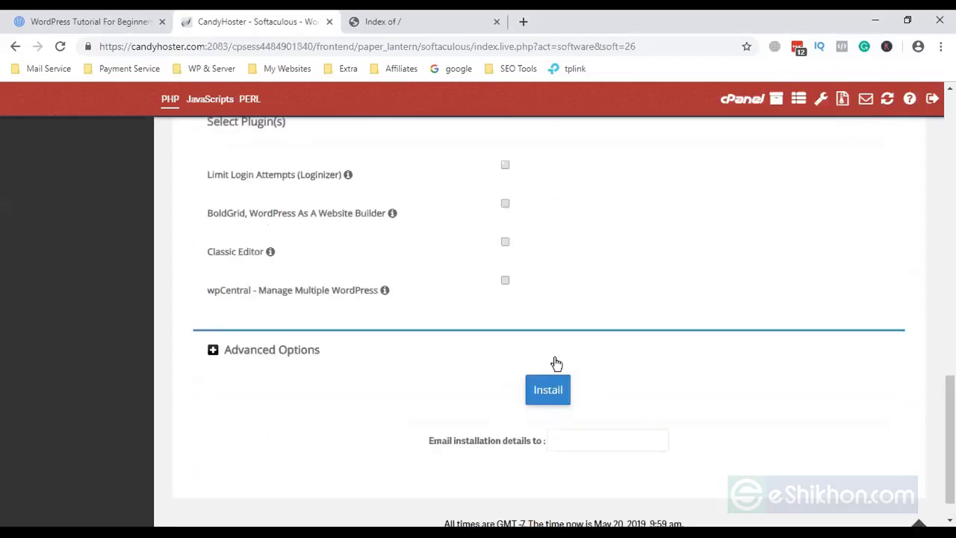
{"action": "scroll", "coordinate": [549, 369], "scroll_direction": "down", "scroll_amount": 1}
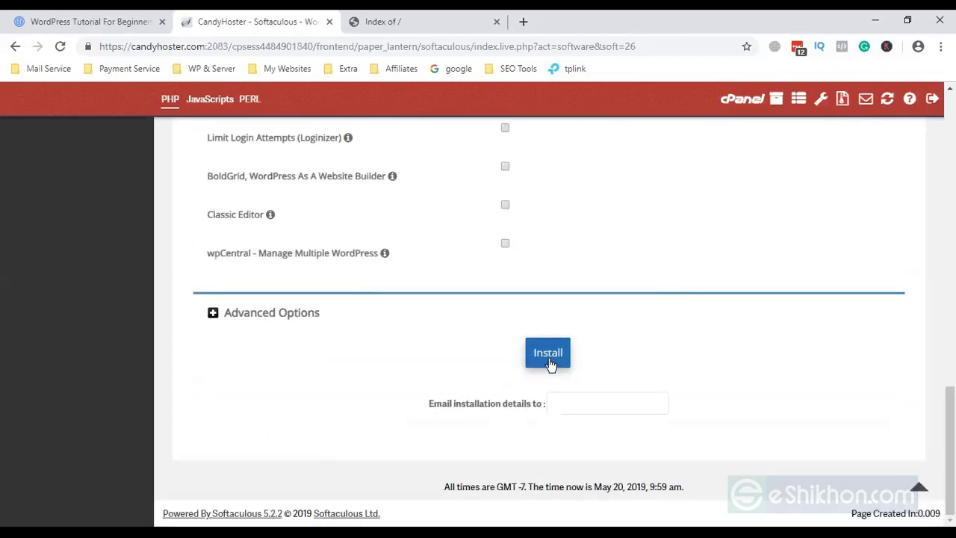
Step: Install WordPress, decline LastPass with Not now, and open the new site in a tab
{"action": "left_click", "coordinate": [549, 358]}
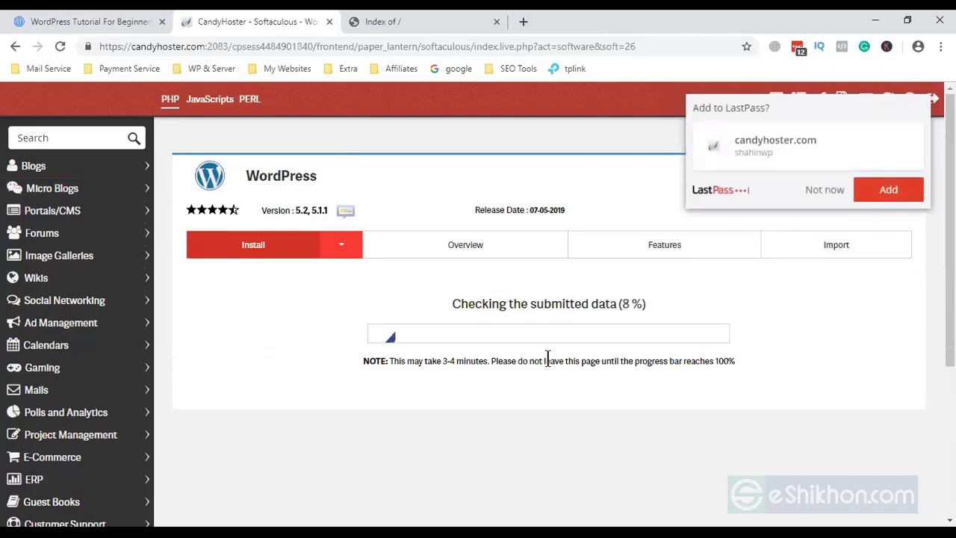
{"action": "left_click", "coordinate": [818, 192]}
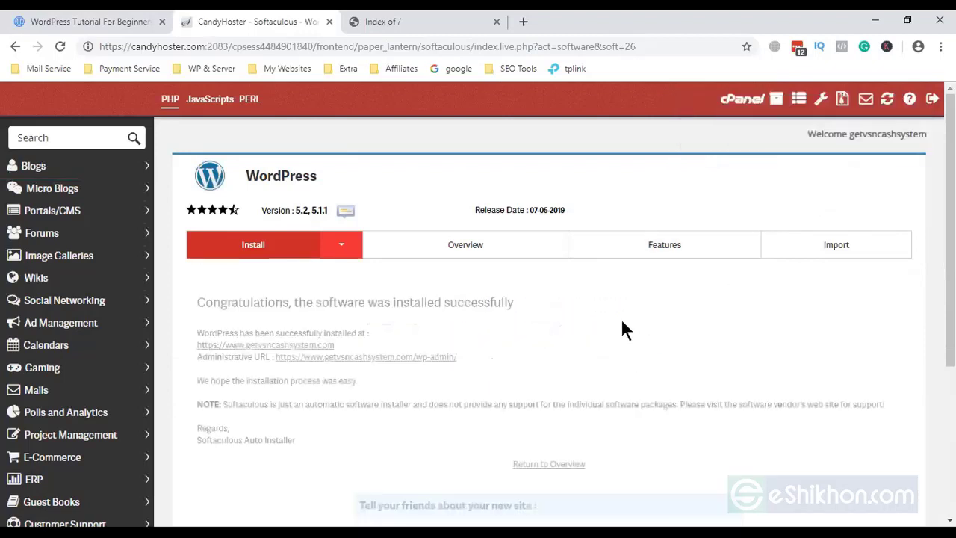
{"action": "middle_click", "coordinate": [289, 348]}
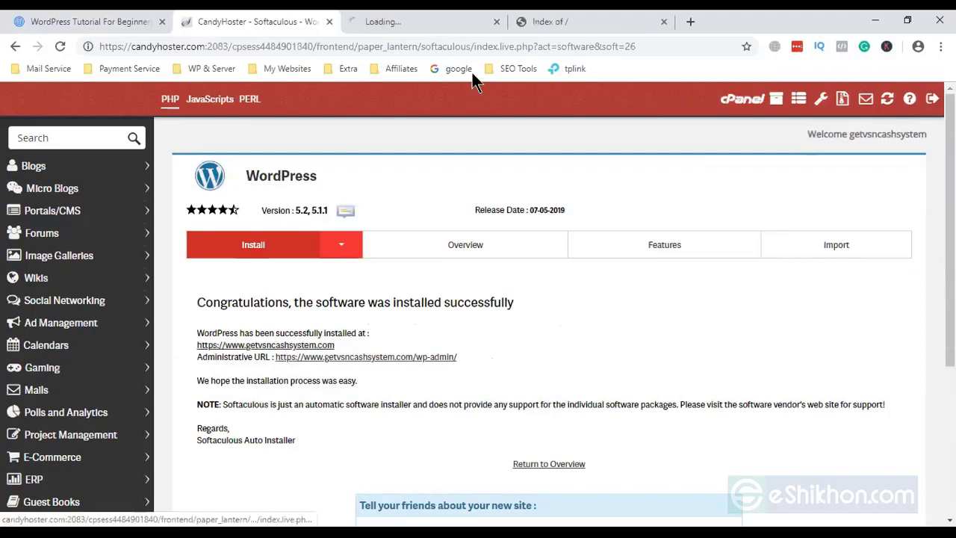
{"action": "left_click", "coordinate": [434, 18]}
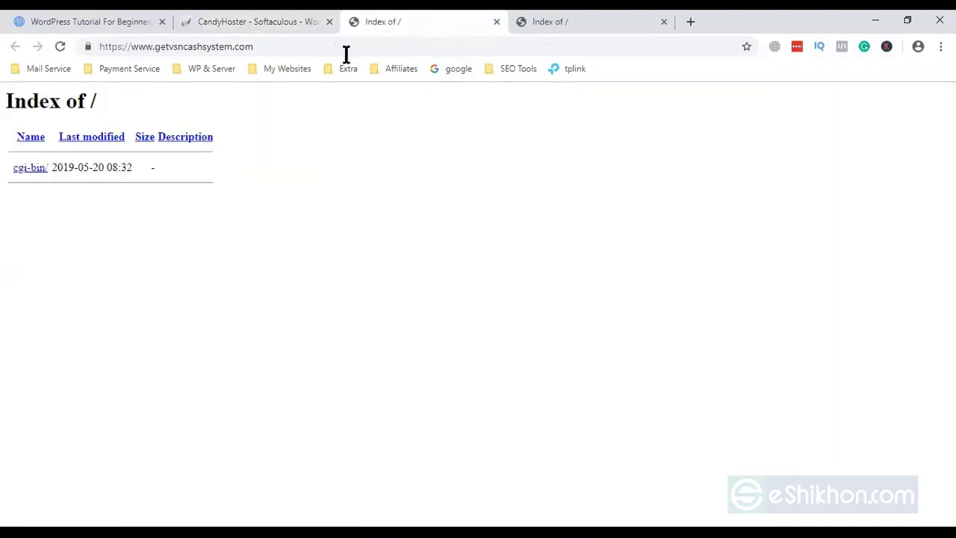
{"action": "left_click", "coordinate": [289, 49]}
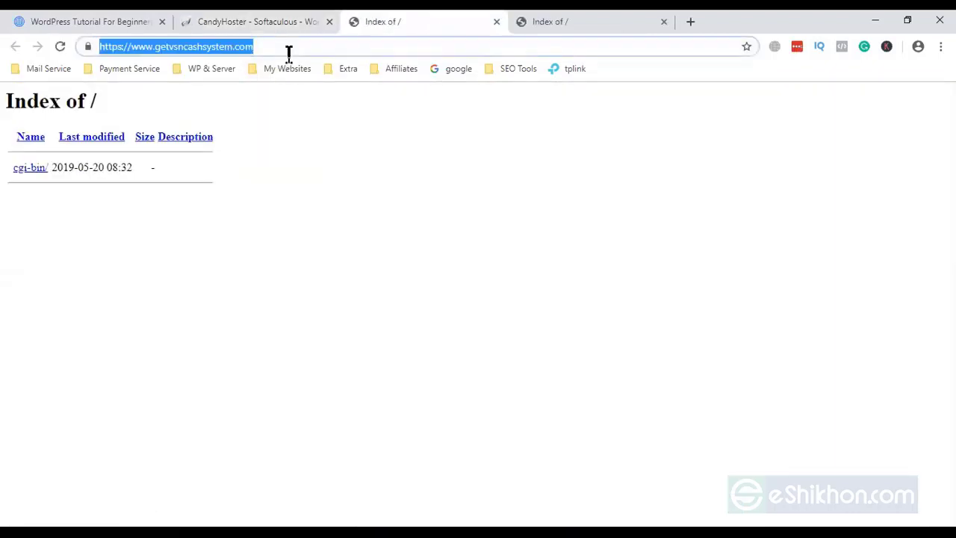
{"action": "key", "text": "Return"}
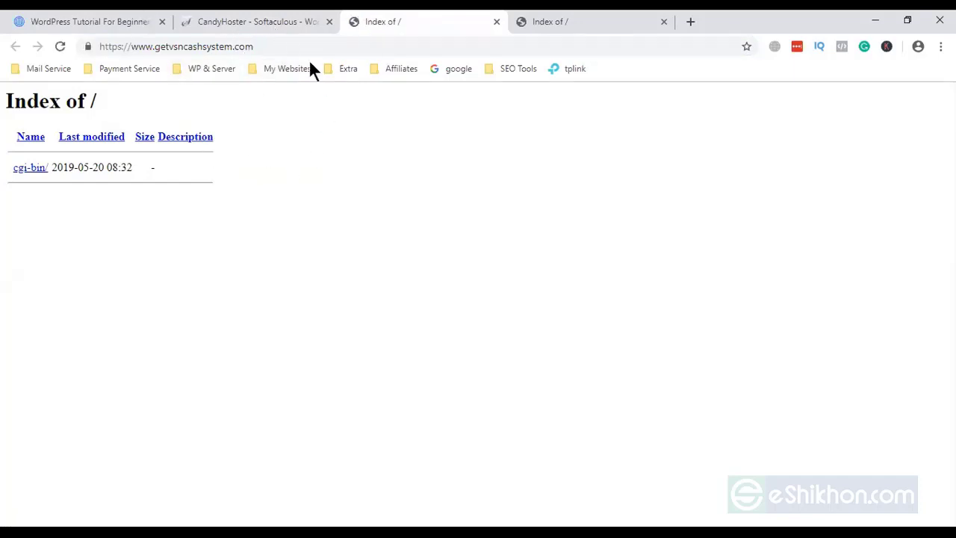
Step: Reload the site tabs, close the duplicate, and return to the Softaculous success page
{"action": "left_click", "coordinate": [306, 49]}
{"action": "key", "text": "Return"}
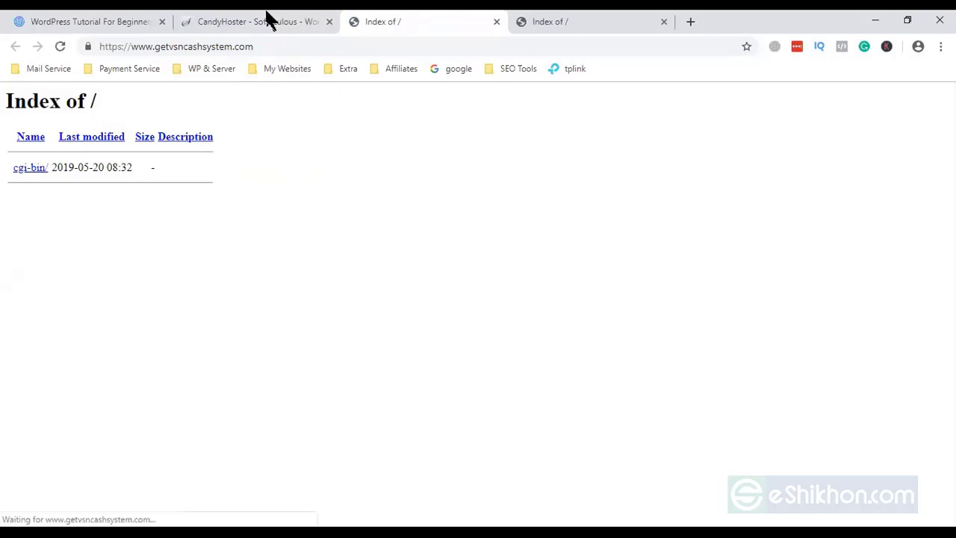
{"action": "left_click", "coordinate": [269, 21]}
{"action": "left_click", "coordinate": [373, 21]}
{"action": "left_click", "coordinate": [373, 42]}
{"action": "key", "text": "Return"}
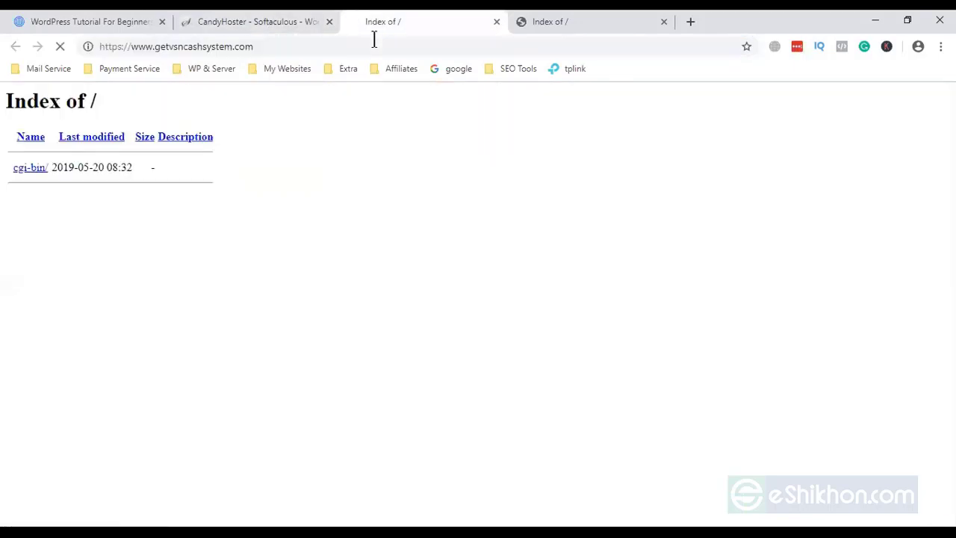
{"action": "left_click", "coordinate": [550, 21]}
{"action": "left_click", "coordinate": [451, 46]}
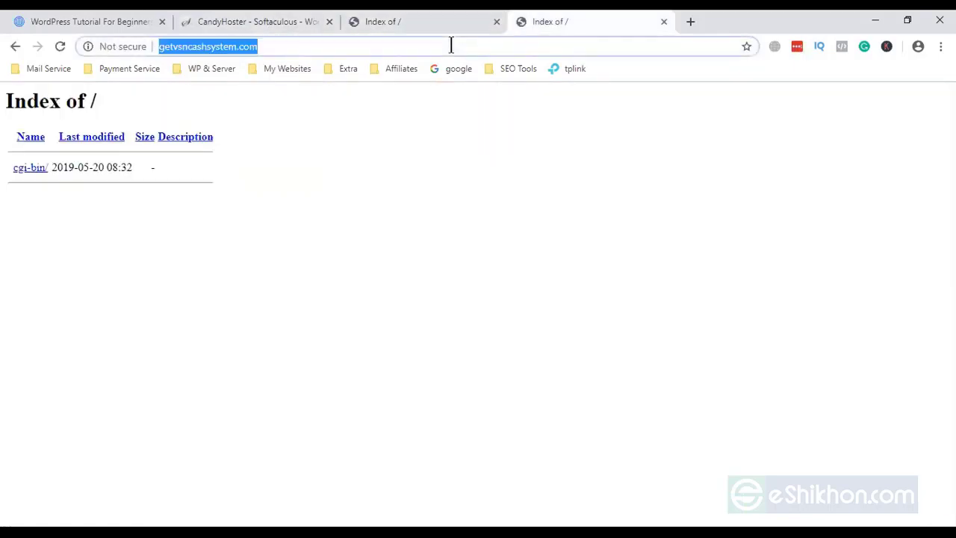
{"action": "key", "text": "Return"}
{"action": "left_click", "coordinate": [440, 23]}
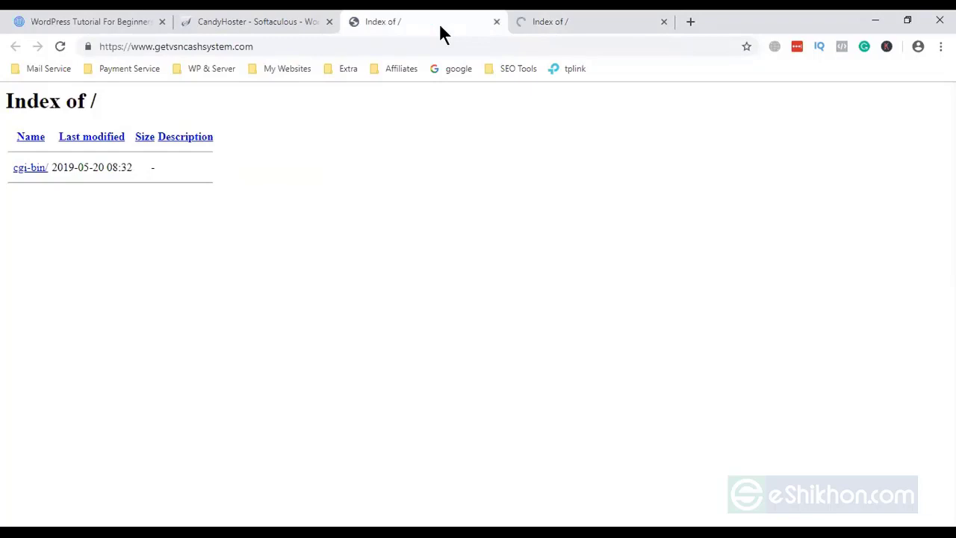
{"action": "left_click", "coordinate": [497, 22]}
{"action": "left_click", "coordinate": [256, 21]}
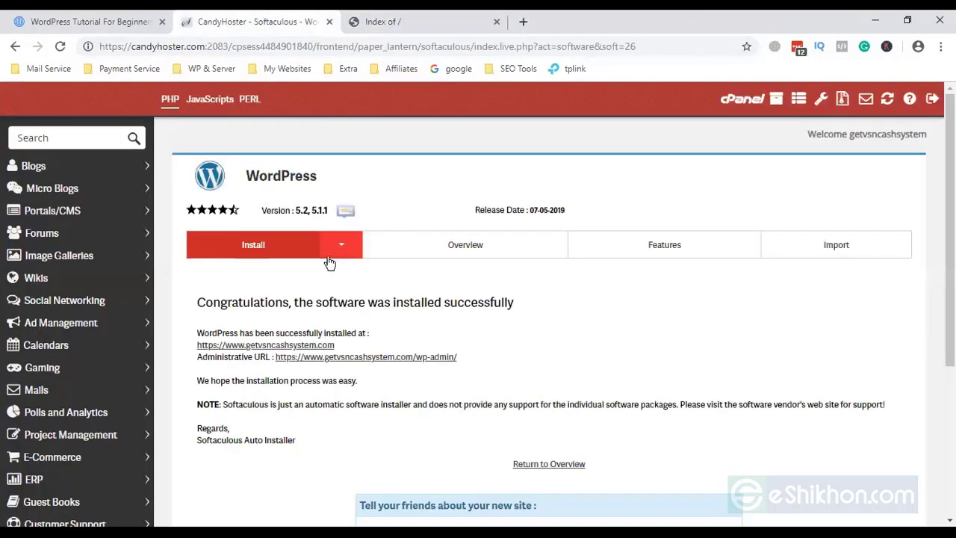
Step: Find Cache Manager through the cPanel search and purge the full cache
{"action": "left_click", "coordinate": [743, 107]}
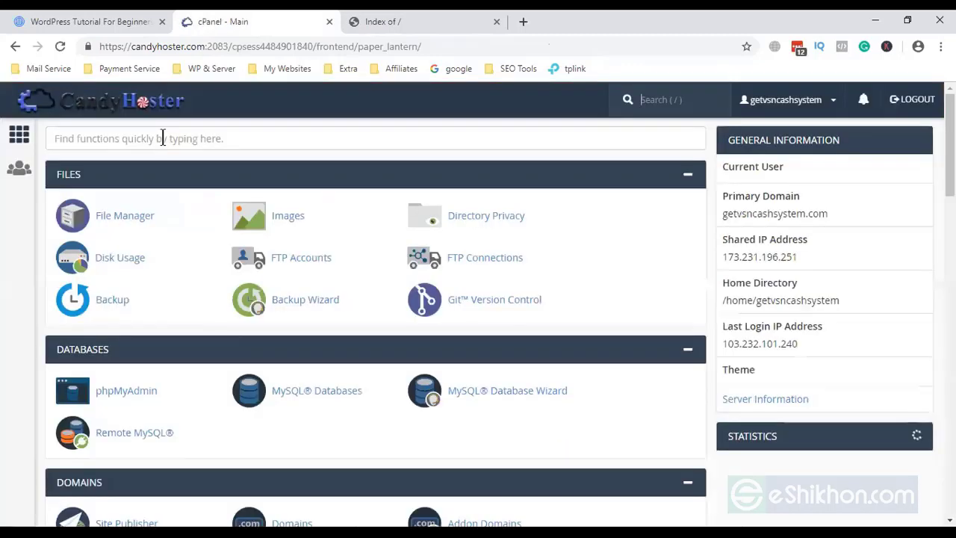
{"action": "left_click", "coordinate": [162, 139]}
{"action": "type", "text": "capnel"}
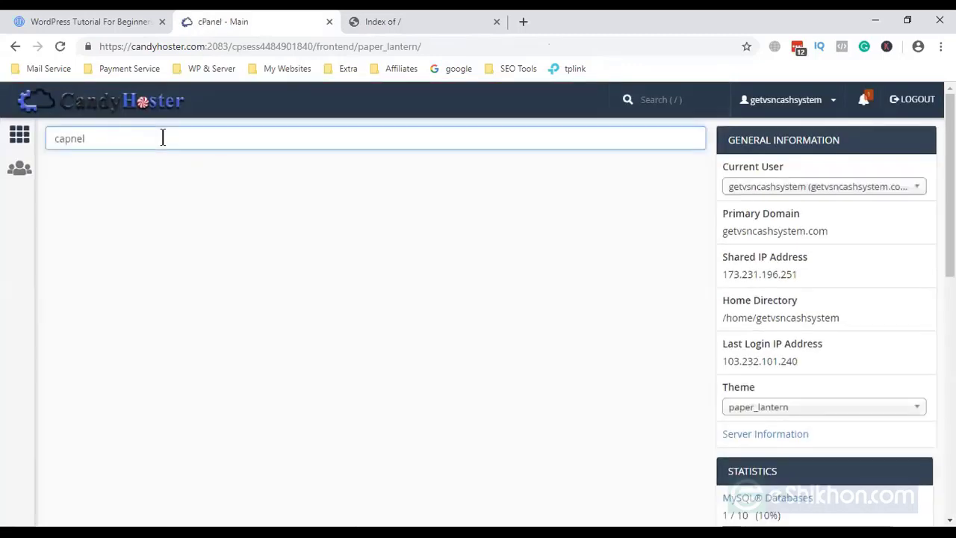
{"action": "key", "text": "BackSpace"}
{"action": "key", "text": "BackSpace"}
{"action": "key", "text": "BackSpace"}
{"action": "key", "text": "BackSpace"}
{"action": "key", "text": "BackSpace"}
{"action": "key", "text": "BackSpace"}
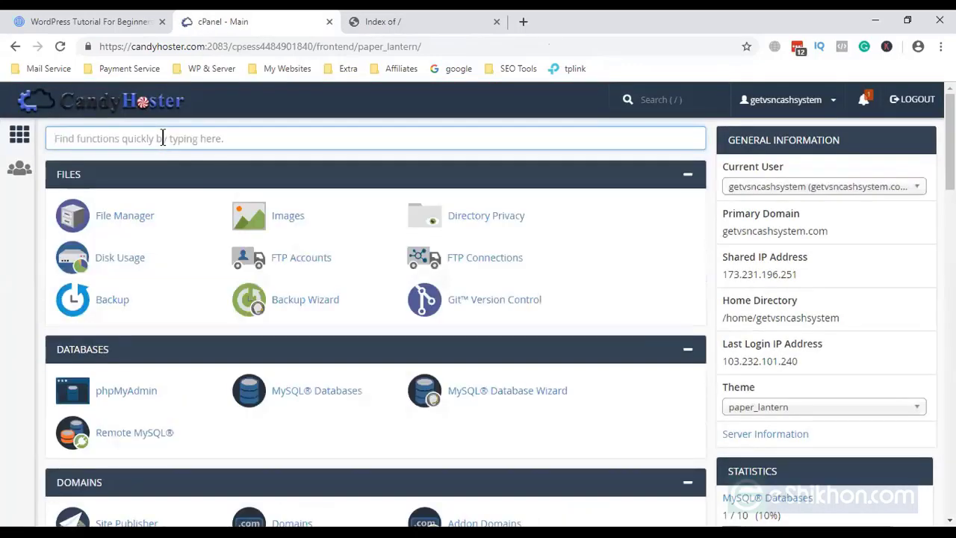
{"action": "type", "text": "cach"}
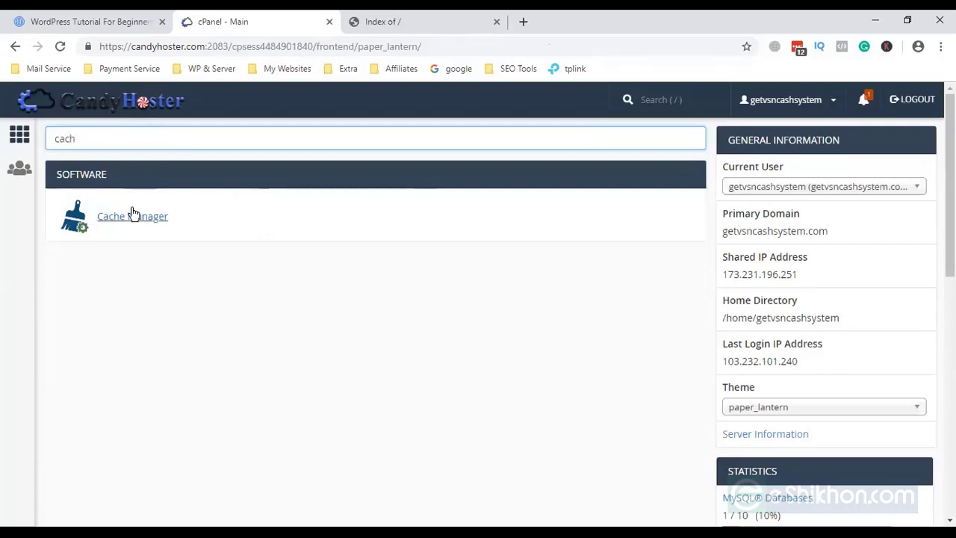
{"action": "left_click", "coordinate": [133, 215]}
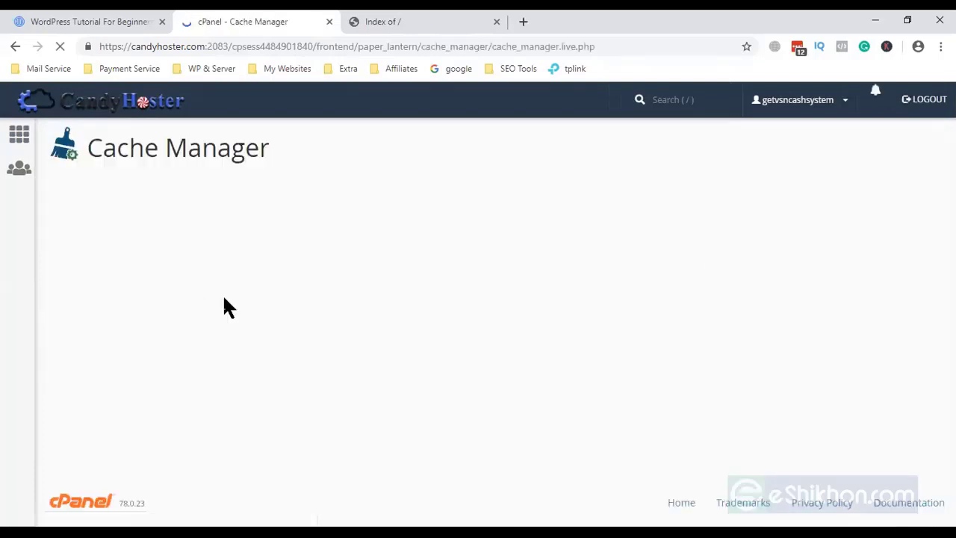
{"action": "scroll", "coordinate": [128, 453], "scroll_direction": "down", "scroll_amount": 1}
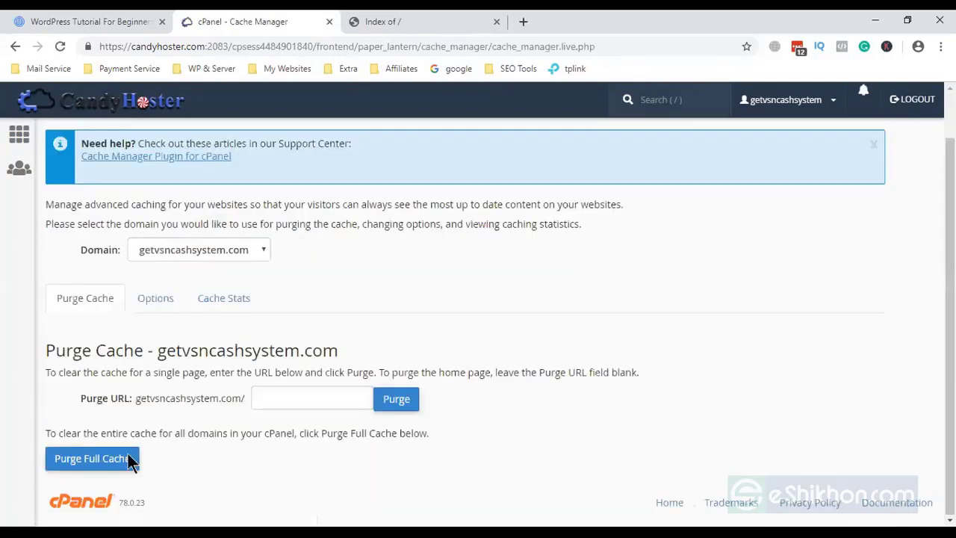
{"action": "left_click", "coordinate": [116, 469]}
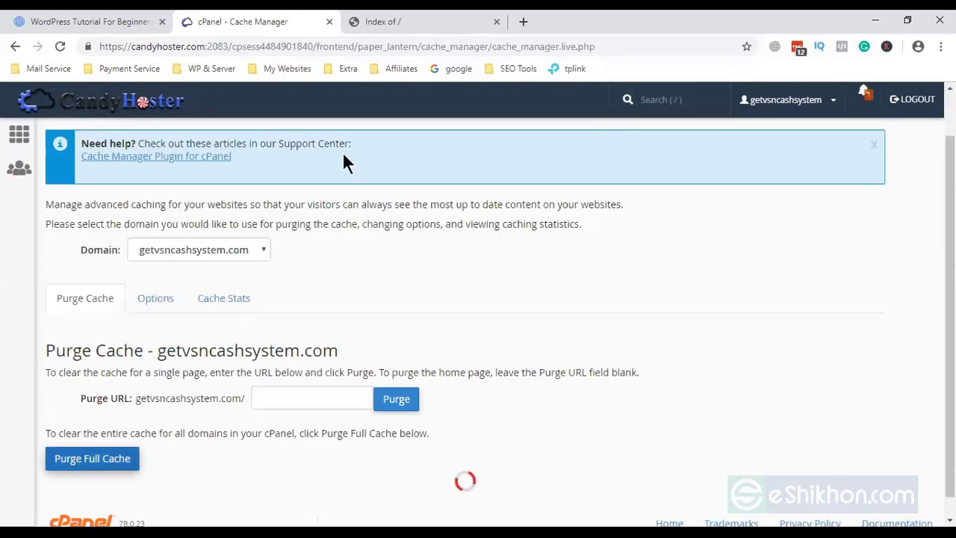
{"action": "left_click", "coordinate": [407, 22]}
{"action": "left_click", "coordinate": [398, 43]}
{"action": "key", "text": "Return"}
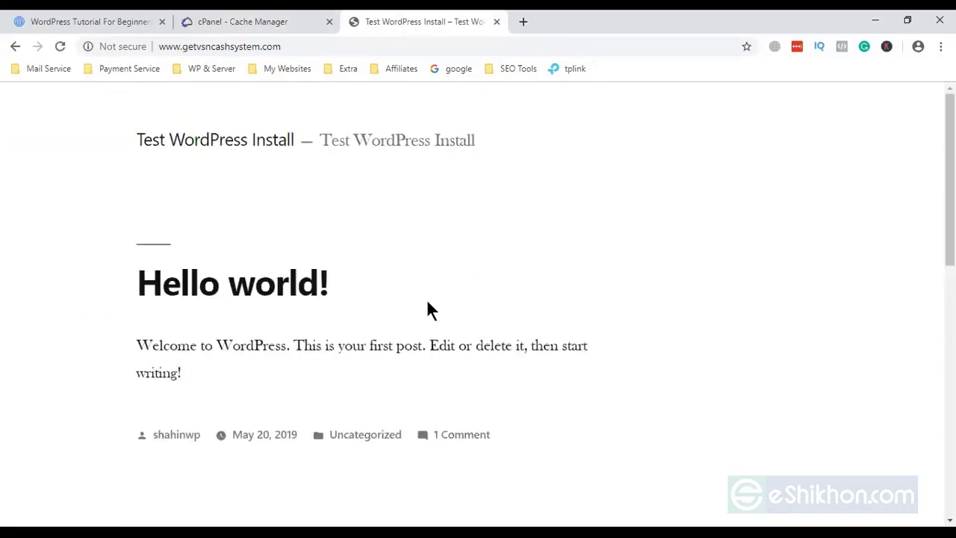
Step: Review the 'Test WordPress Install' front page and its default 'Hello world!' post
{"action": "scroll", "coordinate": [428, 303], "scroll_direction": "down", "scroll_amount": 3}
{"action": "scroll", "coordinate": [428, 303], "scroll_direction": "down", "scroll_amount": 4}
{"action": "scroll", "coordinate": [428, 302], "scroll_direction": "up", "scroll_amount": 7}
{"action": "left_click_drag", "start_coordinate": [217, 348], "coordinate": [326, 348]}
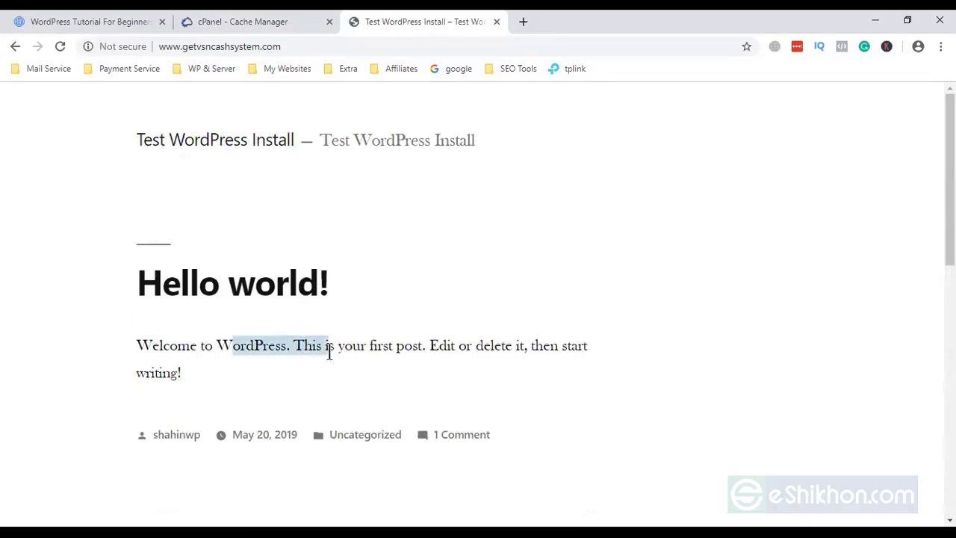
{"action": "left_click", "coordinate": [452, 249]}
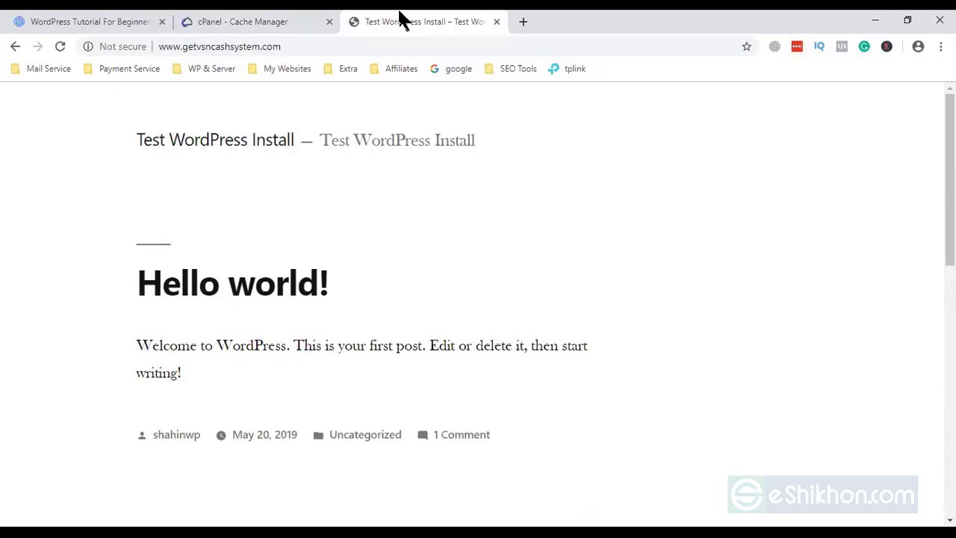
Step: Search Google for 'larry' and open the ThemeForest Larry theme result
{"action": "left_click", "coordinate": [523, 22]}
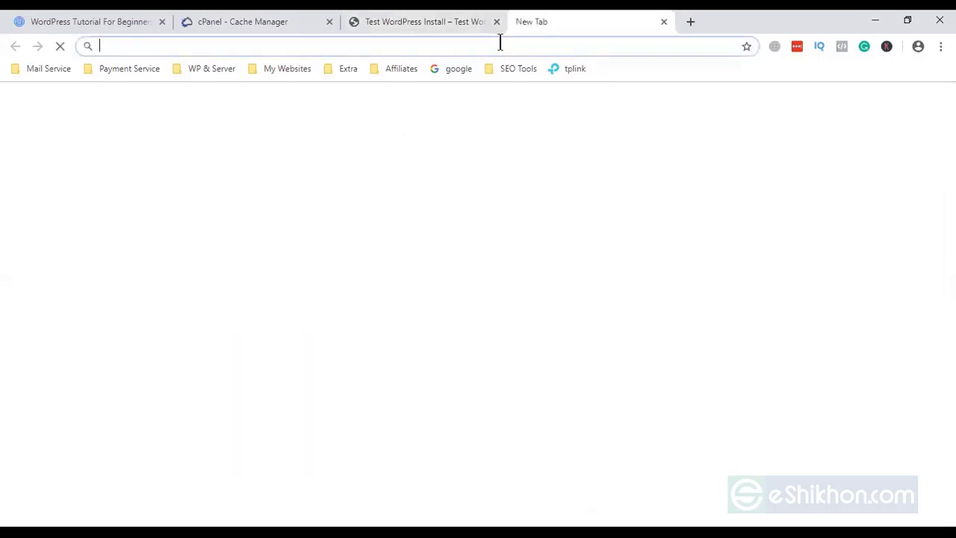
{"action": "type", "text": "larry"}
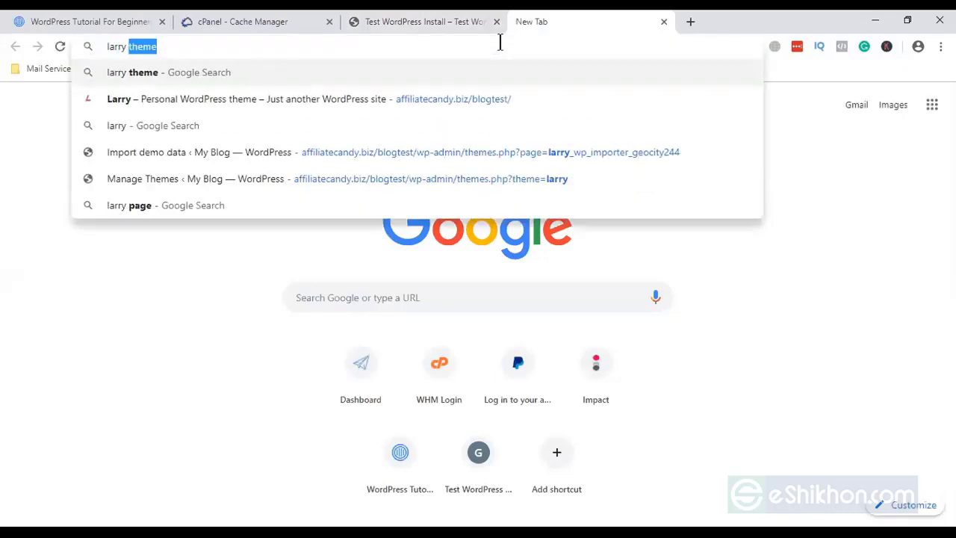
{"action": "key", "text": "Return"}
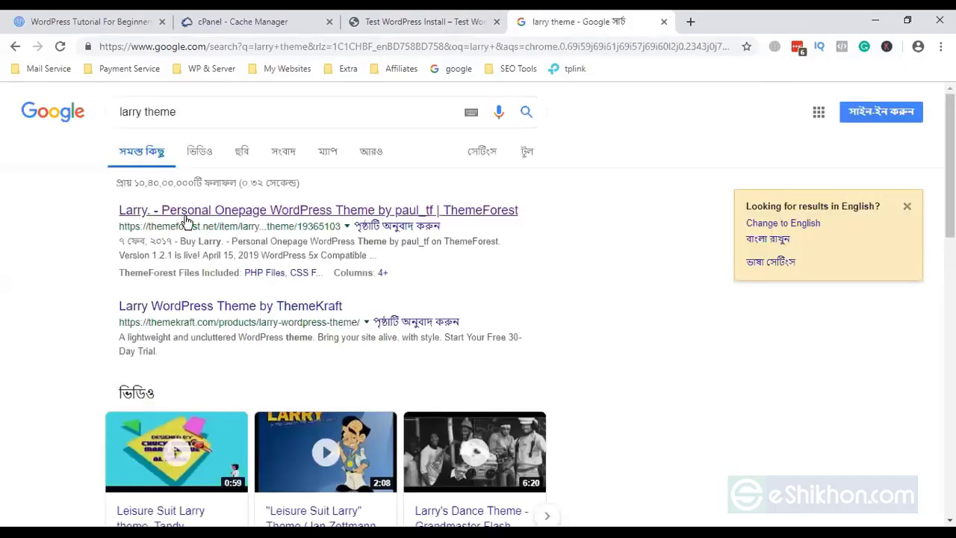
{"action": "left_click", "coordinate": [194, 213]}
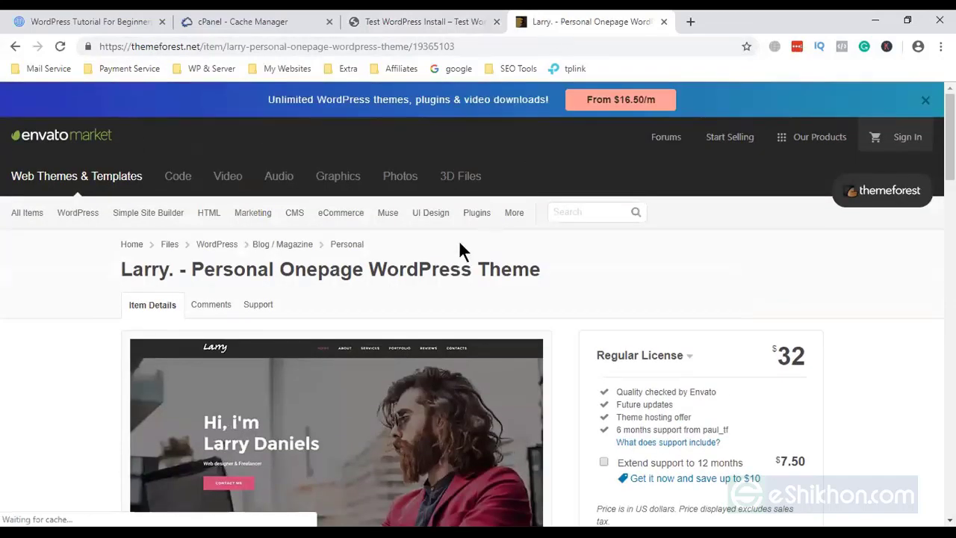
{"action": "left_click_drag", "start_coordinate": [156, 269], "coordinate": [558, 272]}
{"action": "left_click", "coordinate": [558, 272]}
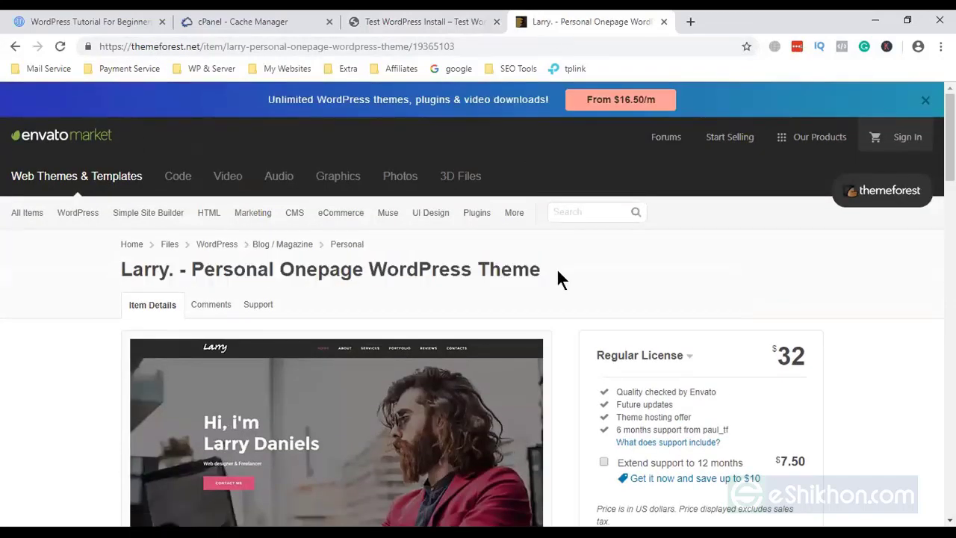
{"action": "scroll", "coordinate": [721, 291], "scroll_direction": "down", "scroll_amount": 1}
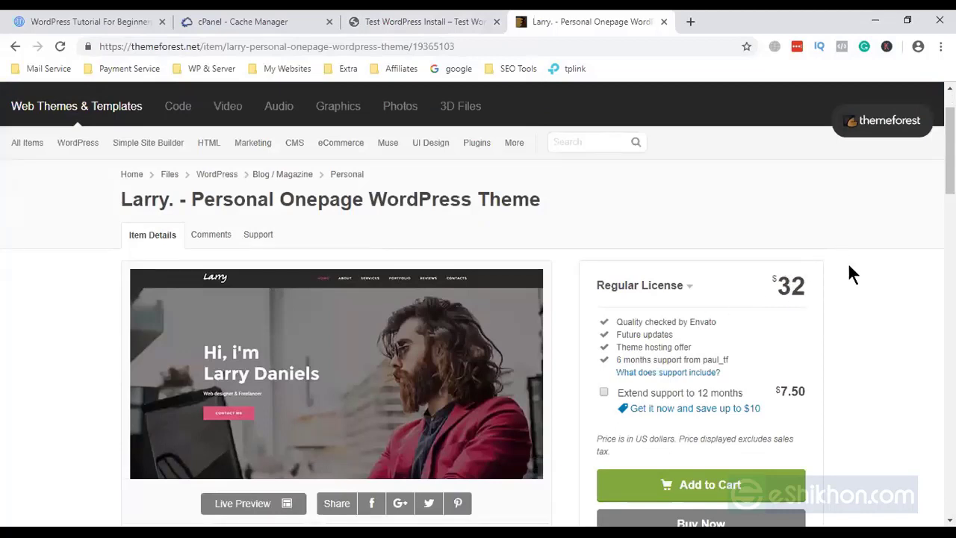
{"action": "scroll", "coordinate": [523, 344], "scroll_direction": "down", "scroll_amount": 1}
Step: Try the theme's Live Preview, close it, and review the item page title
{"action": "left_click", "coordinate": [273, 434]}
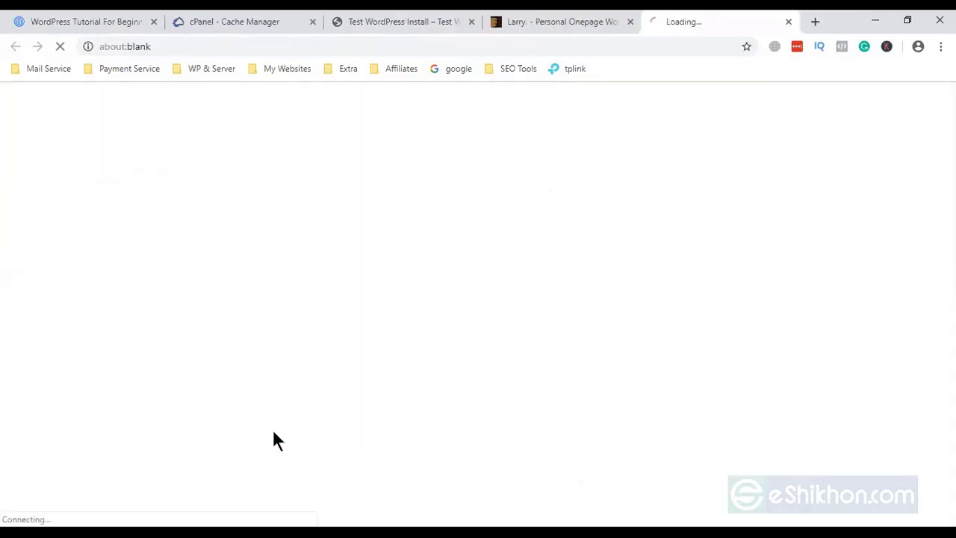
{"action": "left_click", "coordinate": [550, 19]}
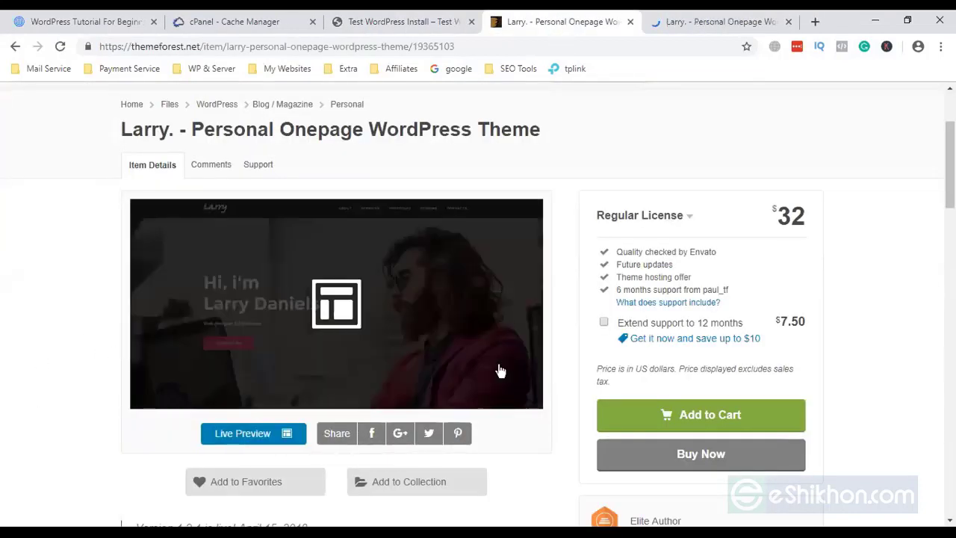
{"action": "left_click", "coordinate": [680, 21]}
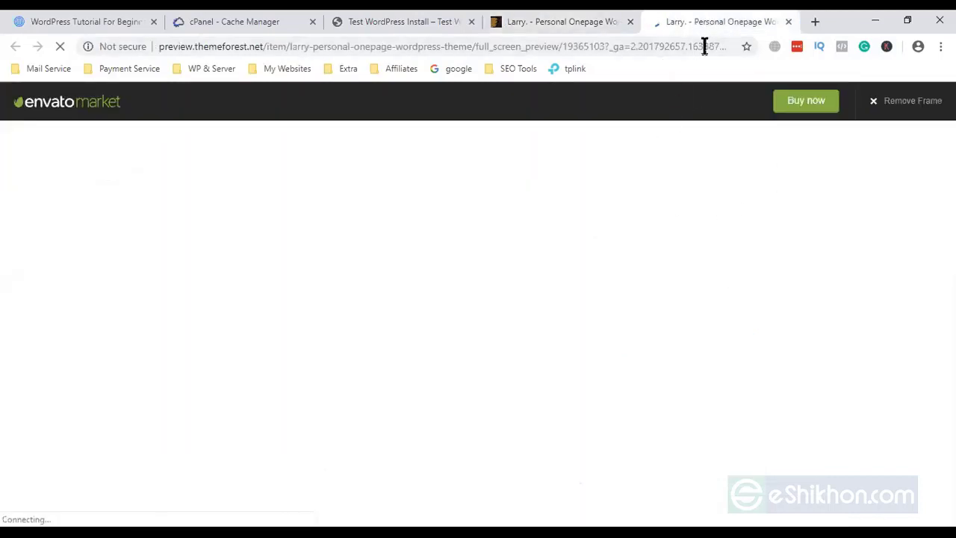
{"action": "left_click", "coordinate": [589, 21]}
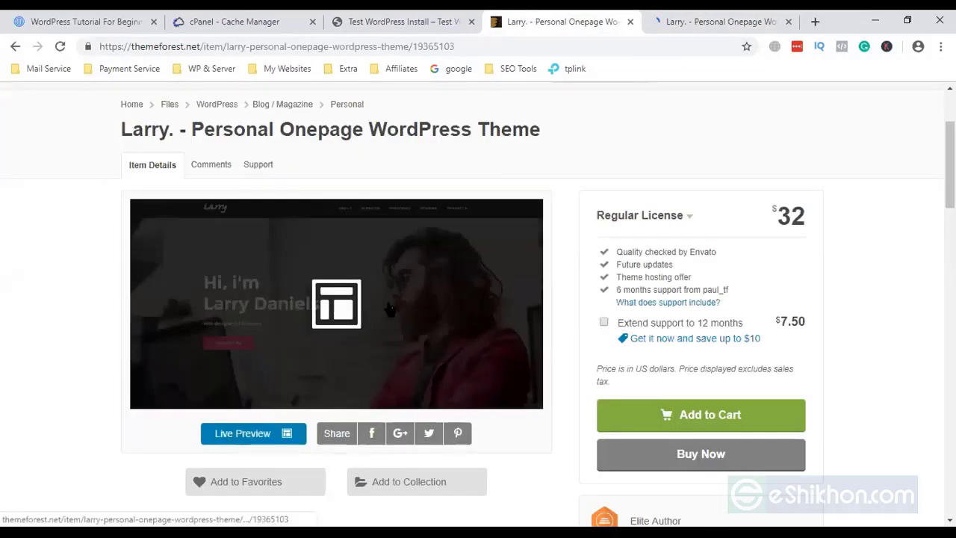
{"action": "left_click", "coordinate": [664, 18]}
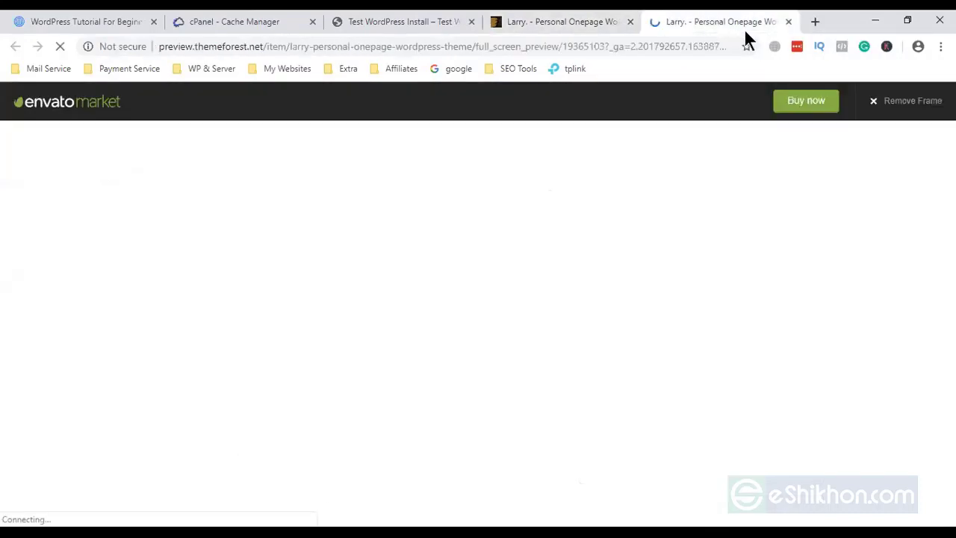
{"action": "left_click", "coordinate": [788, 22]}
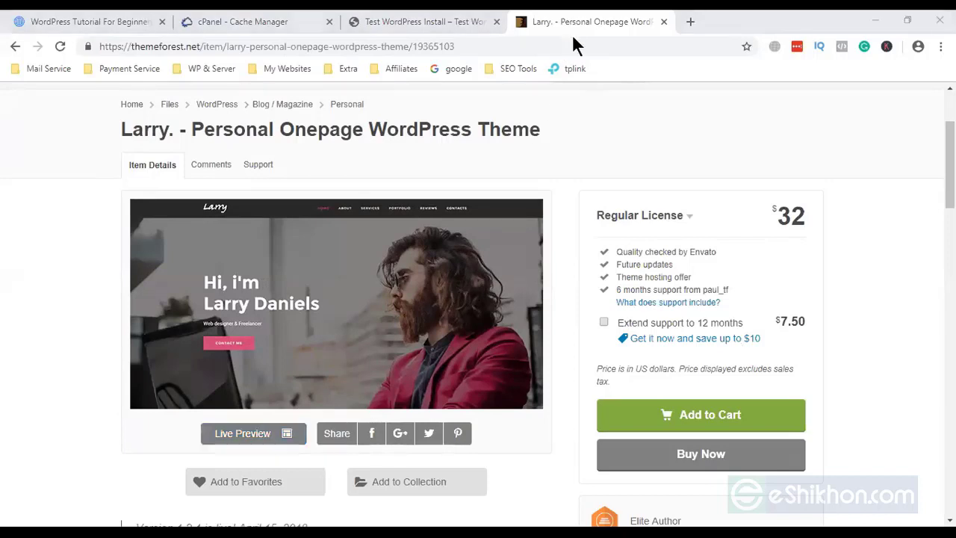
{"action": "left_click_drag", "start_coordinate": [329, 131], "coordinate": [512, 128]}
{"action": "left_click", "coordinate": [513, 127]}
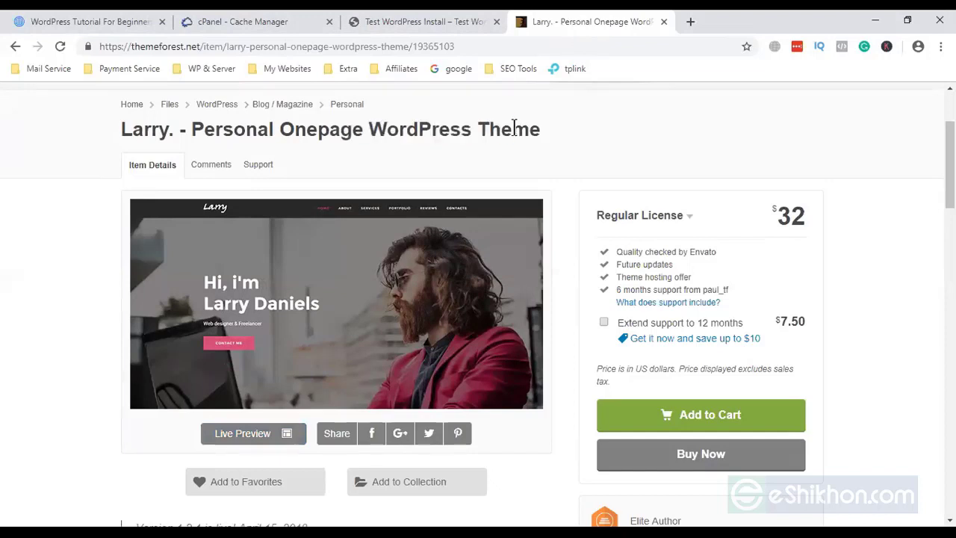
{"action": "left_click_drag", "start_coordinate": [131, 129], "coordinate": [551, 139]}
{"action": "left_click", "coordinate": [550, 139]}
Step: Load the site's /wp-admin login page in the Test WordPress Install tab
{"action": "left_click", "coordinate": [210, 21]}
{"action": "key", "text": "ctrl+Tab"}
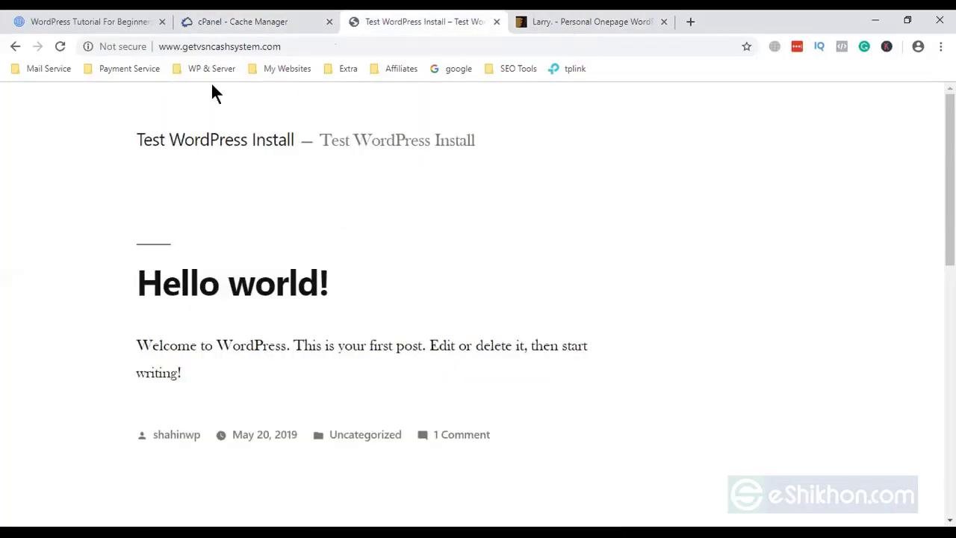
{"action": "left_click", "coordinate": [222, 22]}
{"action": "scroll", "coordinate": [377, 329], "scroll_direction": "up", "scroll_amount": 1}
{"action": "left_click", "coordinate": [401, 20]}
{"action": "left_click", "coordinate": [287, 47]}
{"action": "left_click", "coordinate": [340, 45]}
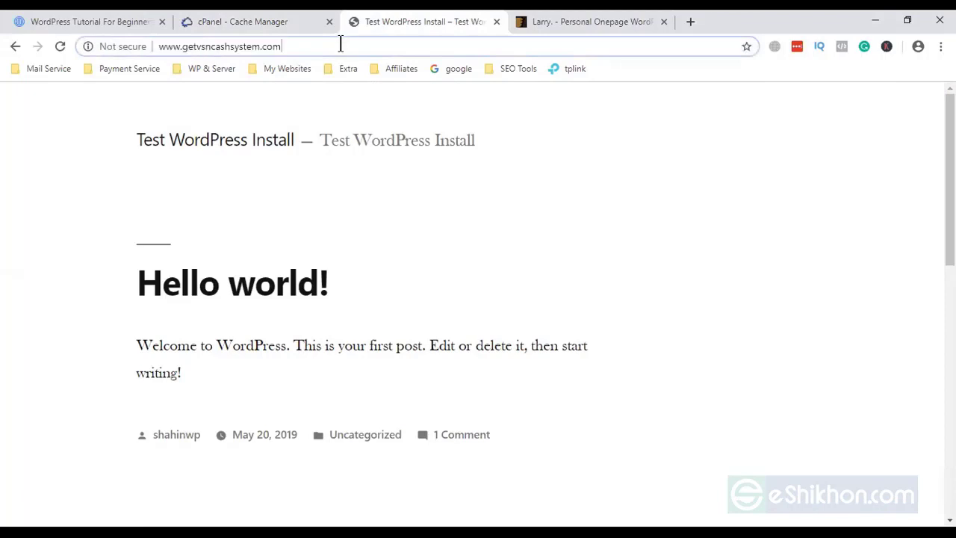
{"action": "type", "text": "/w"}
{"action": "key", "text": "BackSpace"}
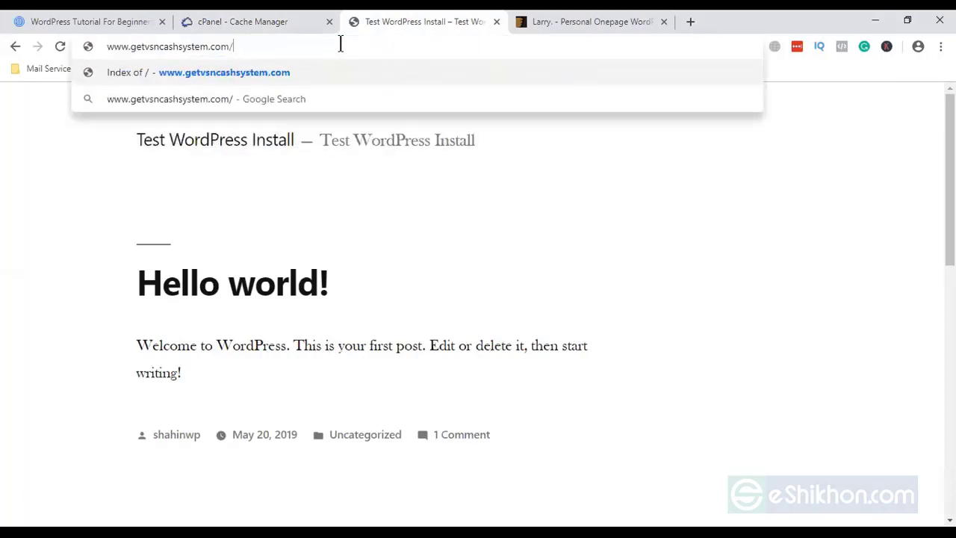
{"action": "type", "text": "wp-admin"}
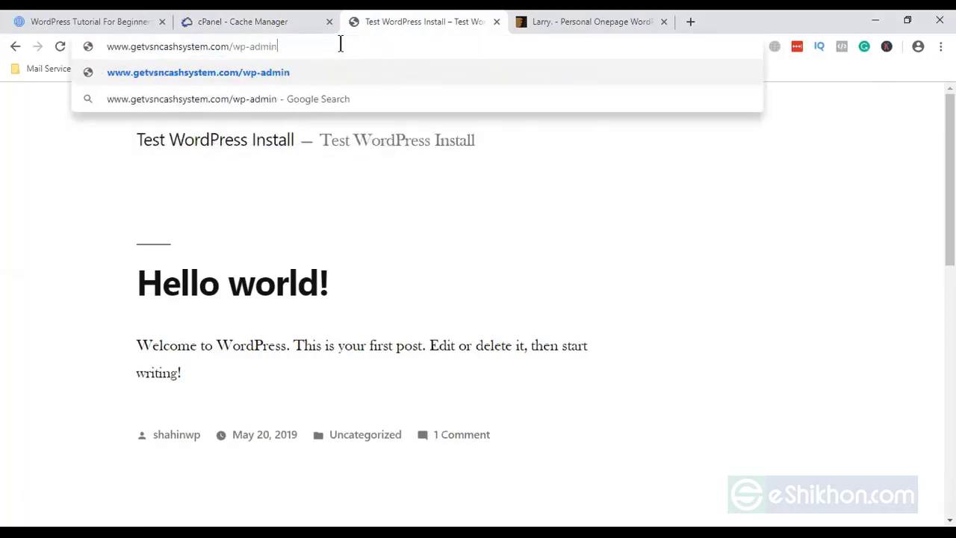
{"action": "key", "text": "Return"}
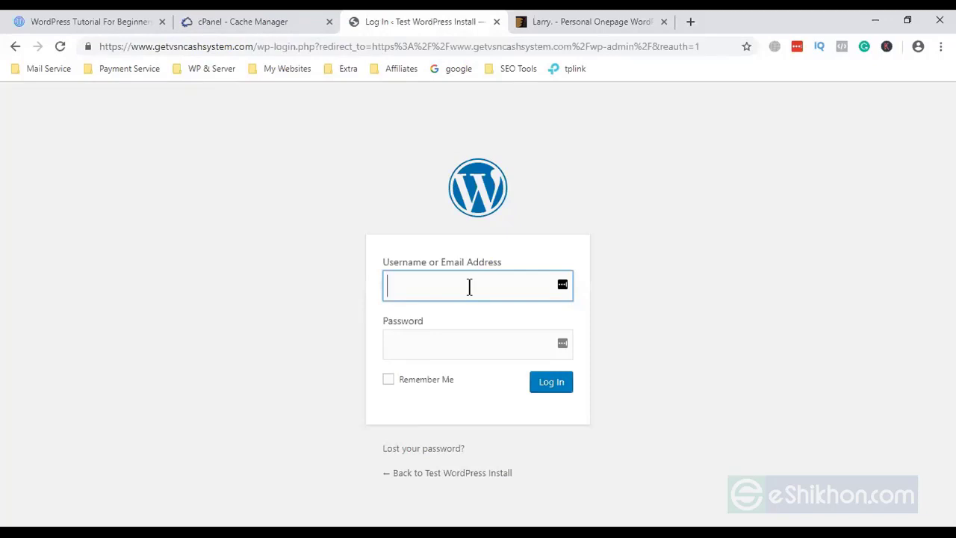
Step: Log in with the admin username and password
{"action": "type", "text": "shahinwp"}
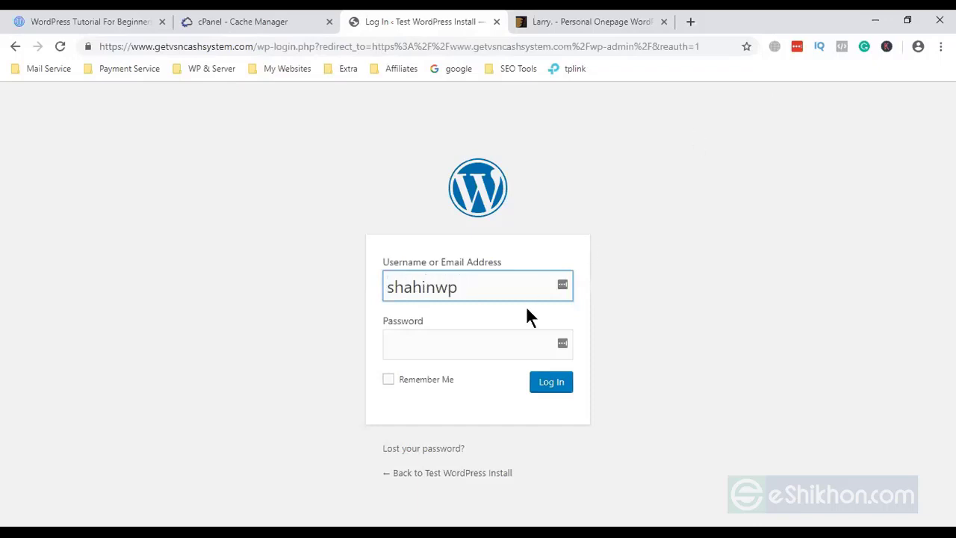
{"action": "left_click", "coordinate": [486, 348]}
{"action": "type", "text": "••••••••••"}
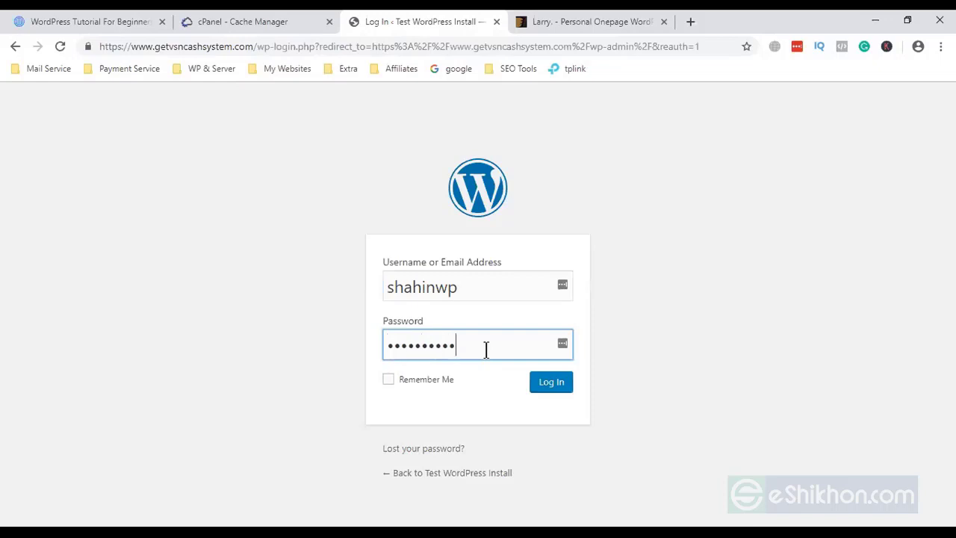
{"action": "key", "text": "Return"}
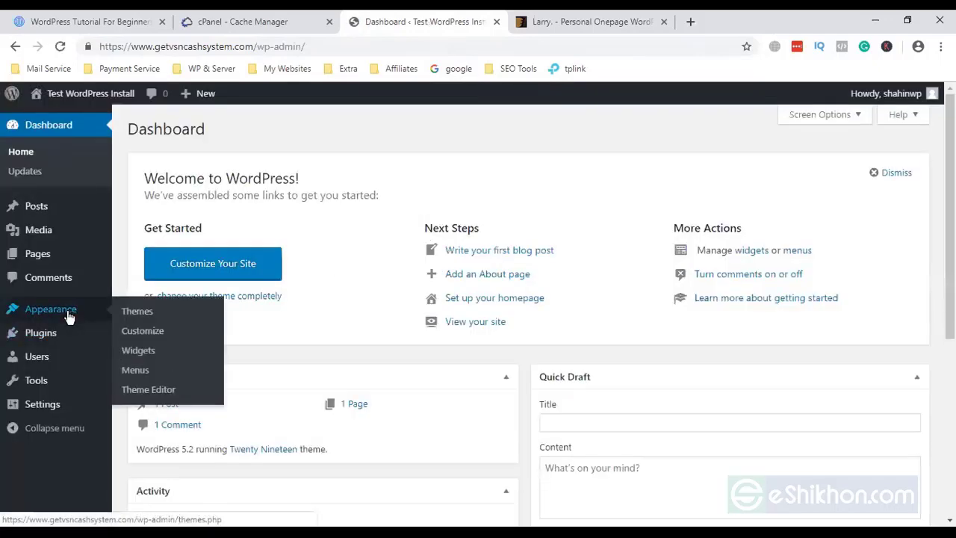
{"action": "left_click", "coordinate": [824, 193]}
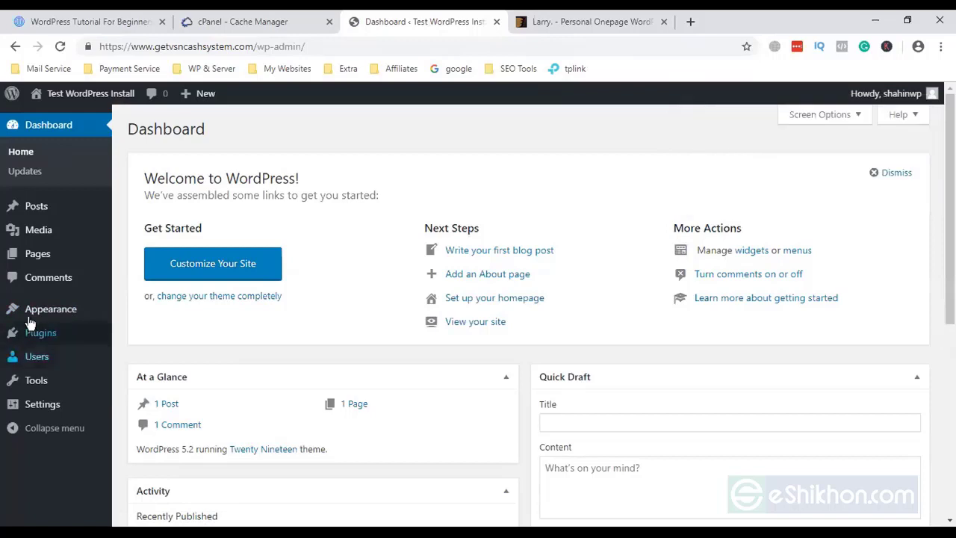
{"action": "mouse_move", "coordinate": [34, 318]}
{"action": "left_click", "coordinate": [145, 318]}
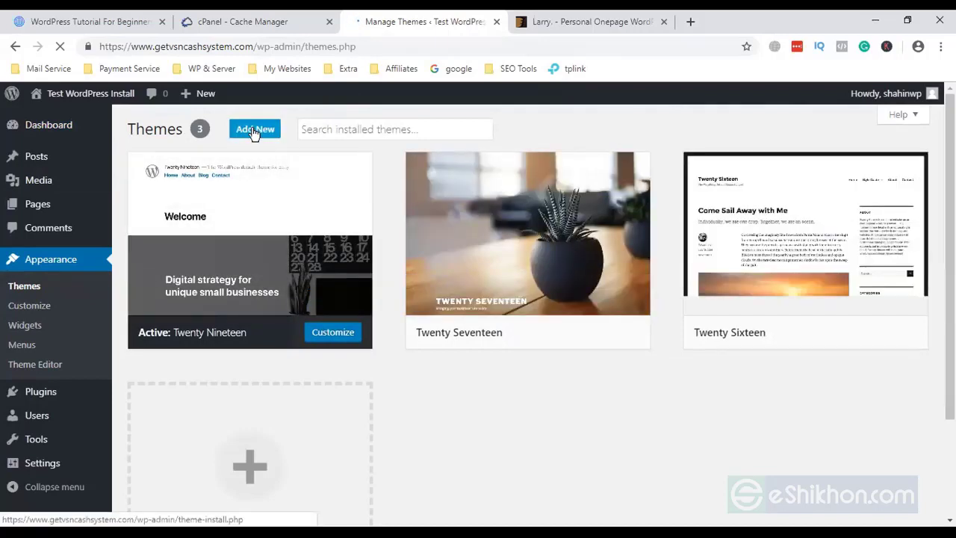
{"action": "left_click", "coordinate": [252, 129]}
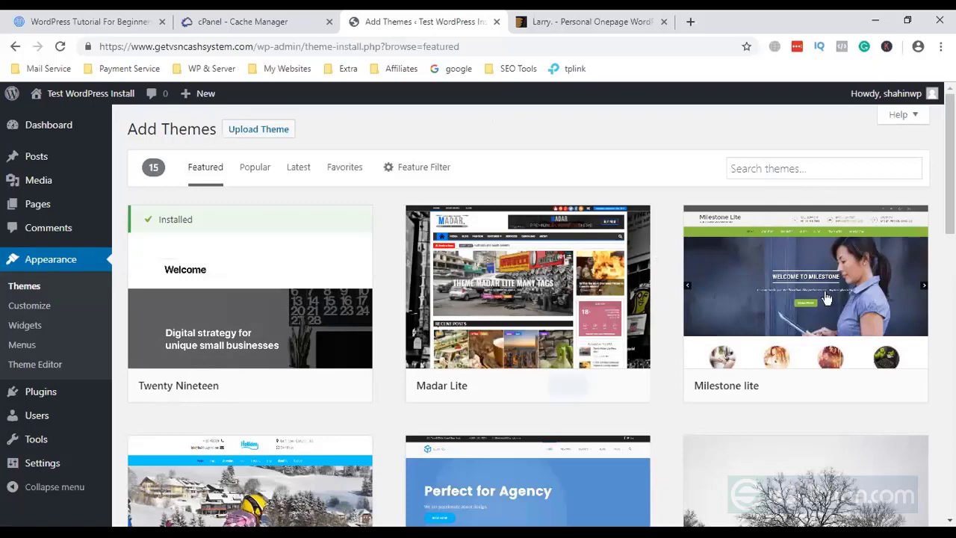
{"action": "scroll", "coordinate": [827, 299], "scroll_direction": "down", "scroll_amount": 3}
{"action": "scroll", "coordinate": [636, 356], "scroll_direction": "up", "scroll_amount": 3}
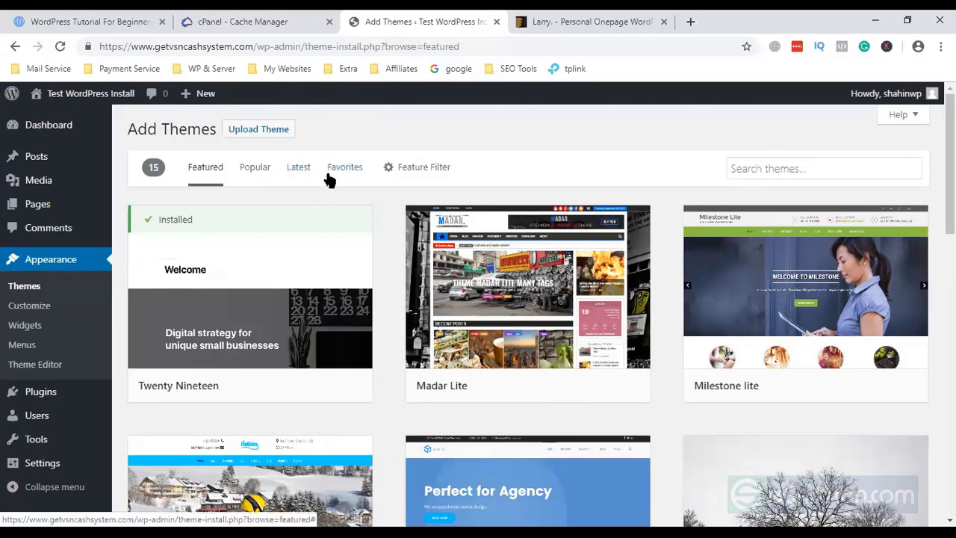
{"action": "mouse_move", "coordinate": [771, 321]}
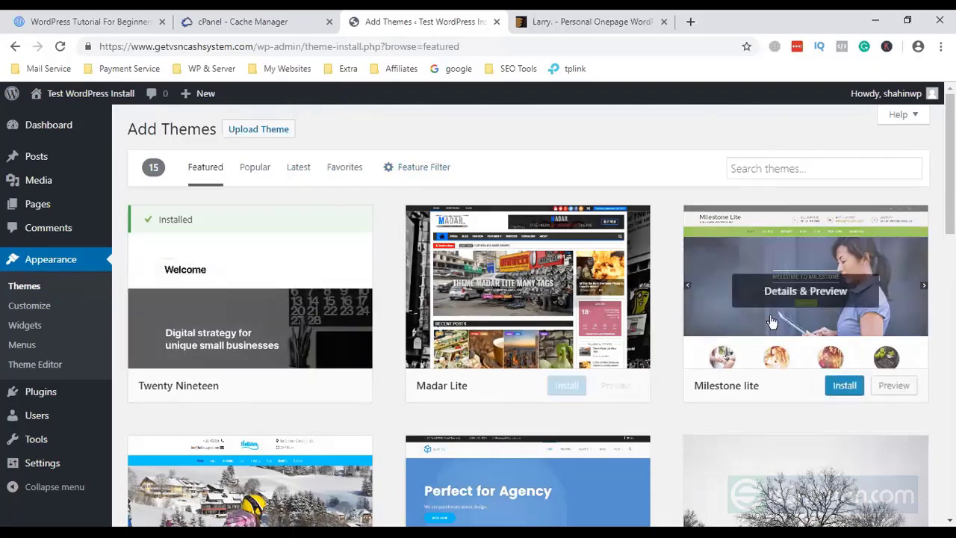
{"action": "scroll", "coordinate": [845, 369], "scroll_direction": "down", "scroll_amount": 10}
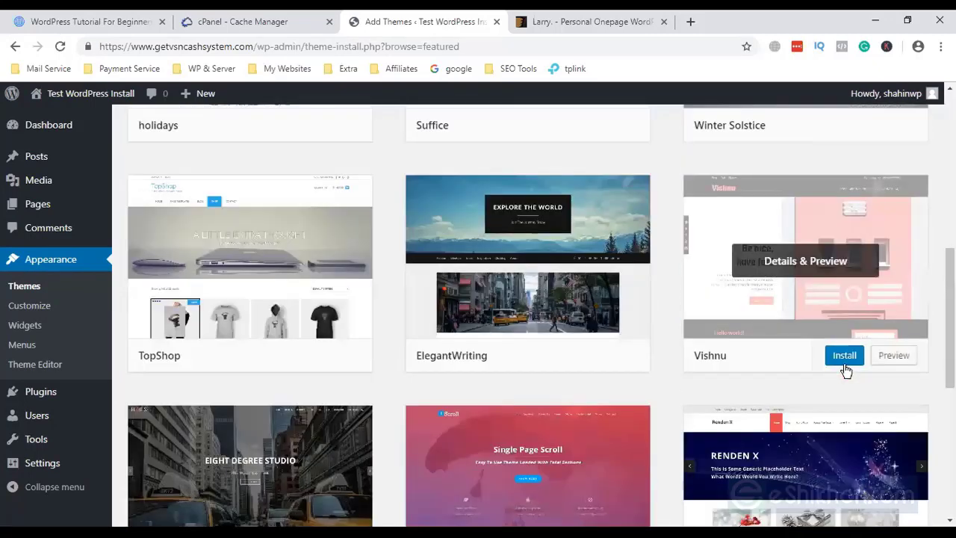
{"action": "scroll", "coordinate": [548, 222], "scroll_direction": "down", "scroll_amount": 2}
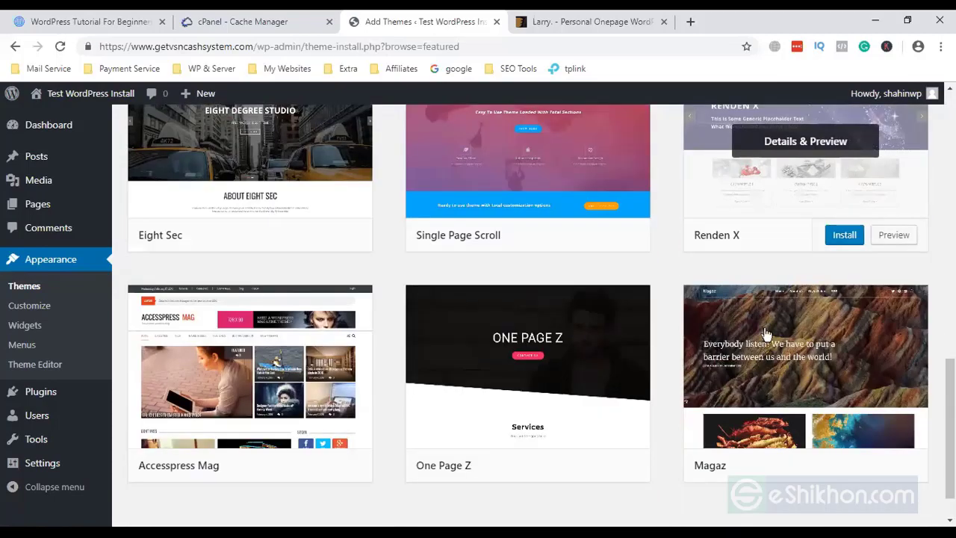
{"action": "mouse_move", "coordinate": [306, 360]}
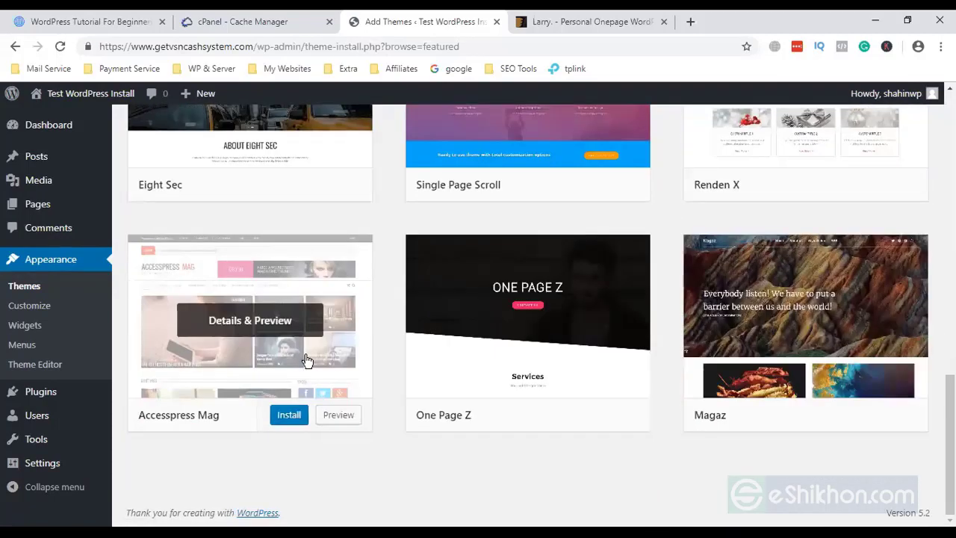
{"action": "scroll", "coordinate": [306, 360], "scroll_direction": "up", "scroll_amount": 5}
{"action": "scroll", "coordinate": [306, 360], "scroll_direction": "up", "scroll_amount": 4}
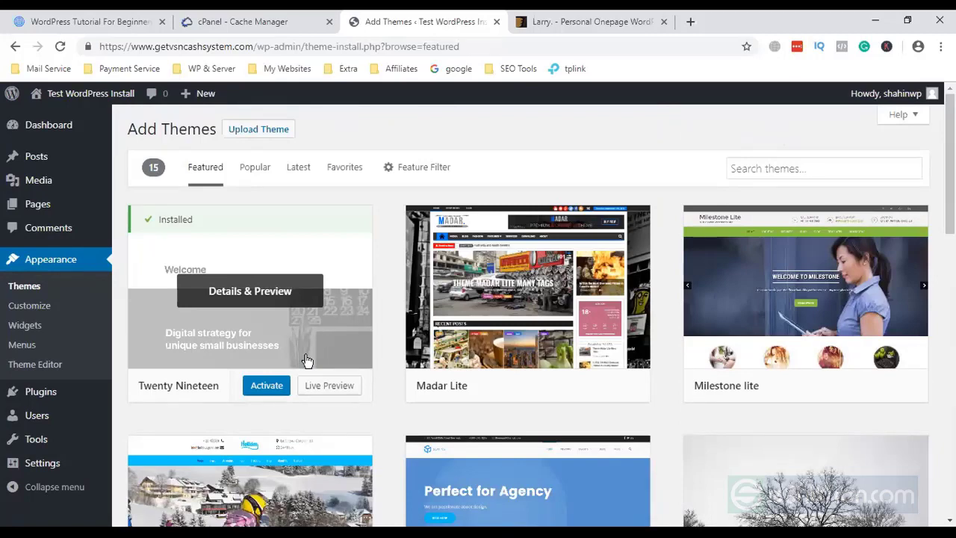
{"action": "mouse_move", "coordinate": [758, 266]}
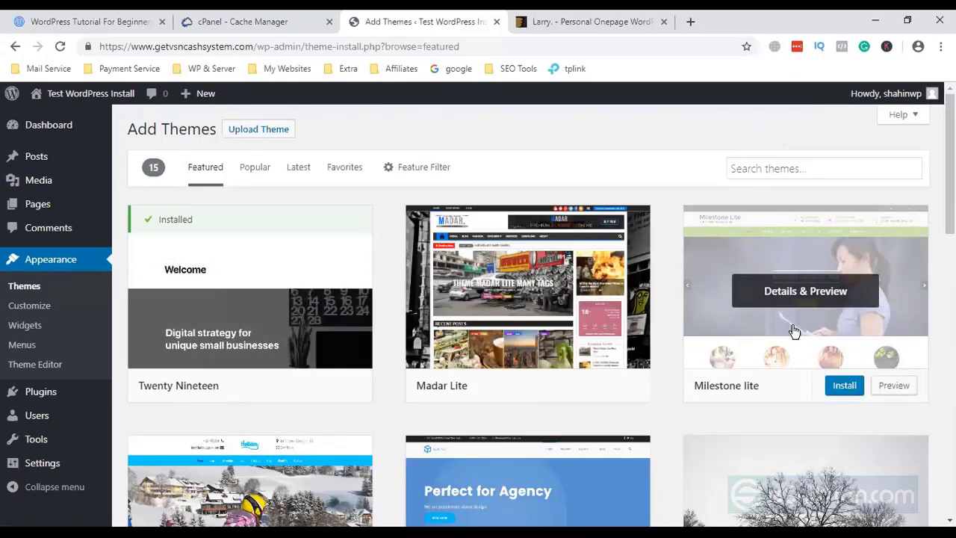
{"action": "scroll", "coordinate": [794, 331], "scroll_direction": "down", "scroll_amount": 5}
{"action": "scroll", "coordinate": [794, 332], "scroll_direction": "up", "scroll_amount": 5}
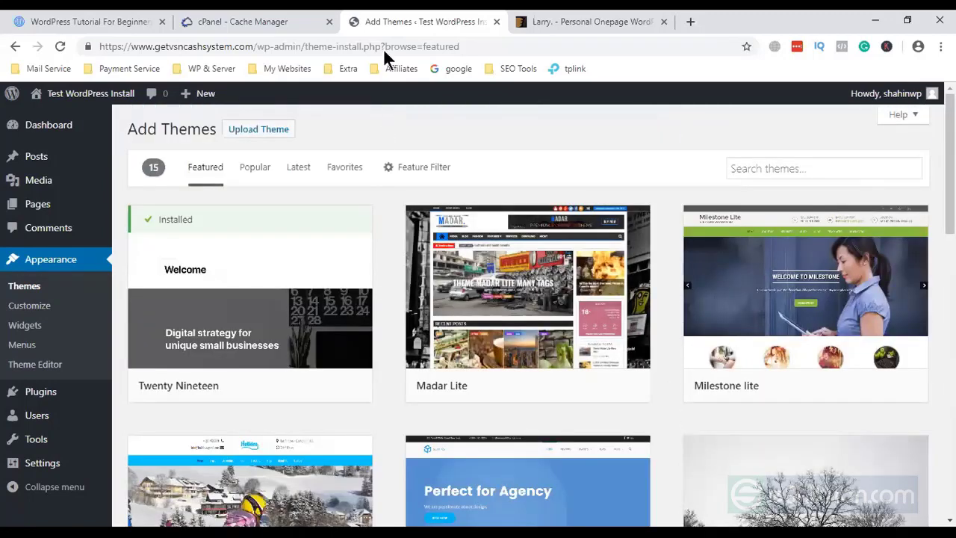
Step: Choose larry.zip, not larry_child, as the theme package to upload
{"action": "left_click", "coordinate": [270, 141]}
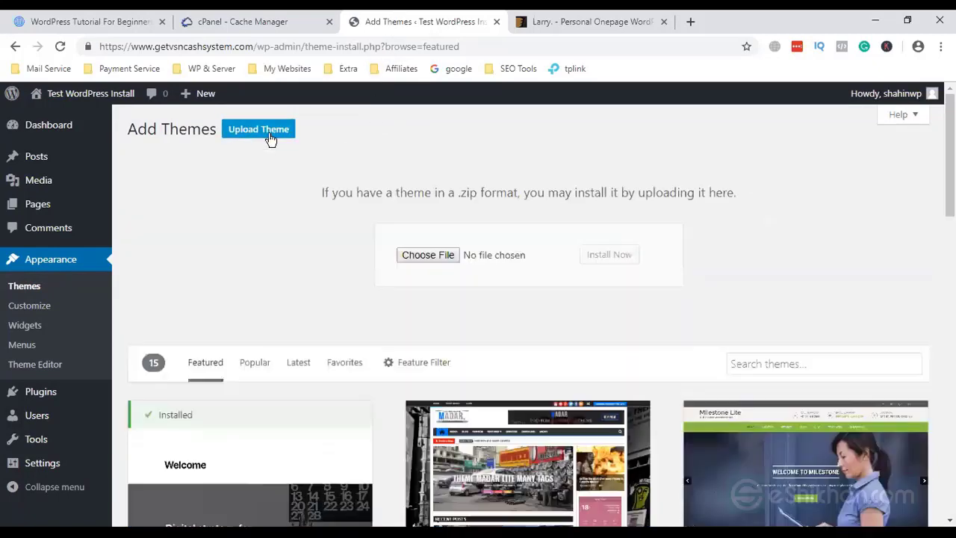
{"action": "left_click", "coordinate": [438, 256]}
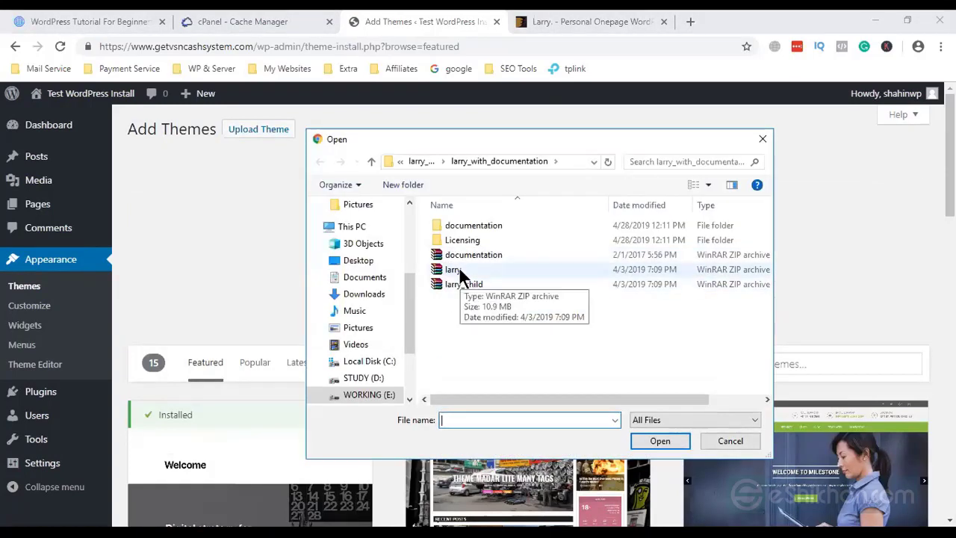
{"action": "left_click", "coordinate": [459, 272]}
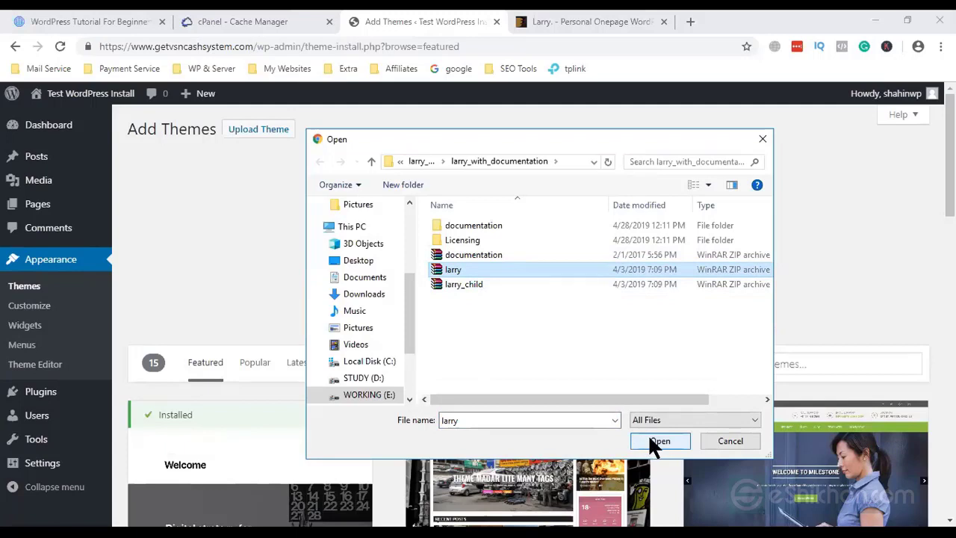
{"action": "left_click", "coordinate": [464, 282]}
{"action": "left_click", "coordinate": [459, 270]}
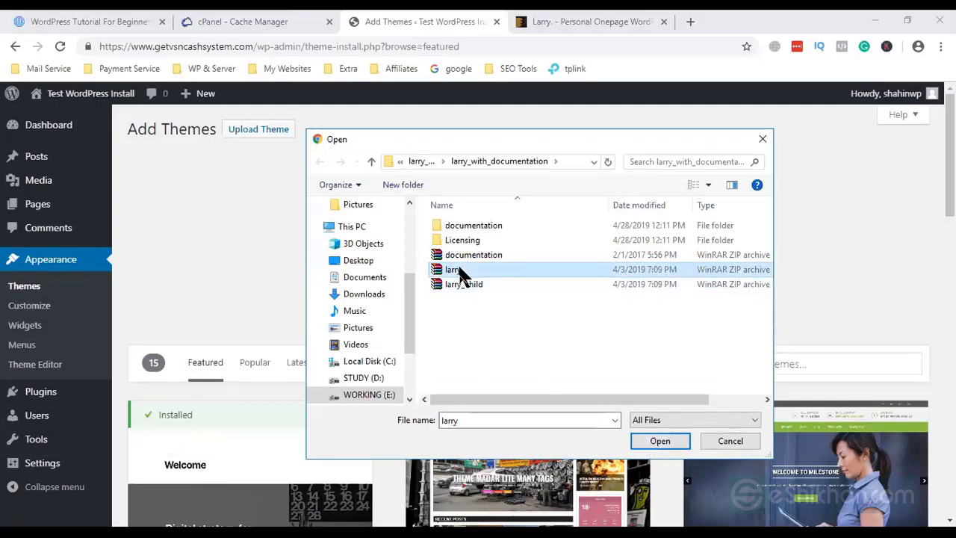
{"action": "left_click", "coordinate": [662, 442]}
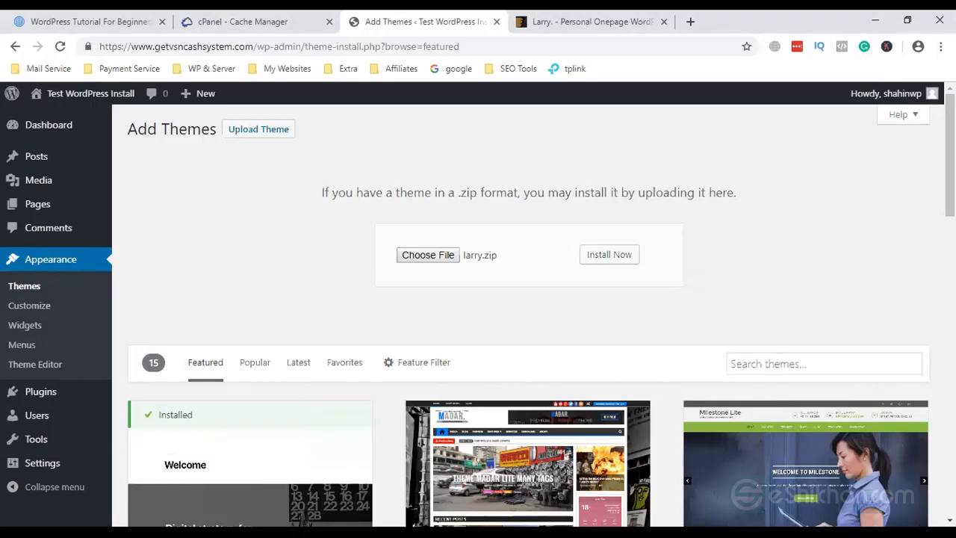
Step: Install the uploaded larry.zip theme
{"action": "left_click", "coordinate": [442, 16]}
{"action": "left_click", "coordinate": [626, 260]}
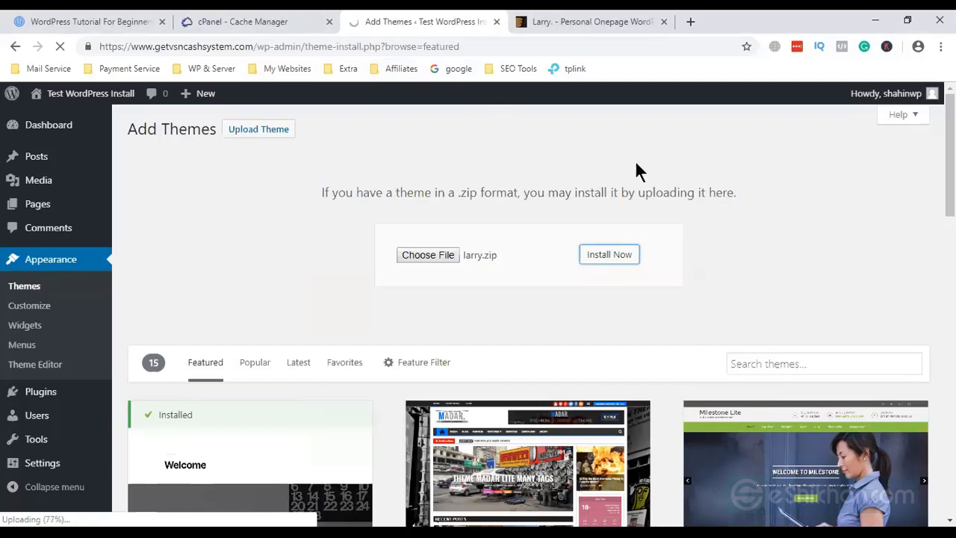
{"action": "left_click_drag", "start_coordinate": [494, 192], "coordinate": [702, 187]}
{"action": "left_click", "coordinate": [699, 184]}
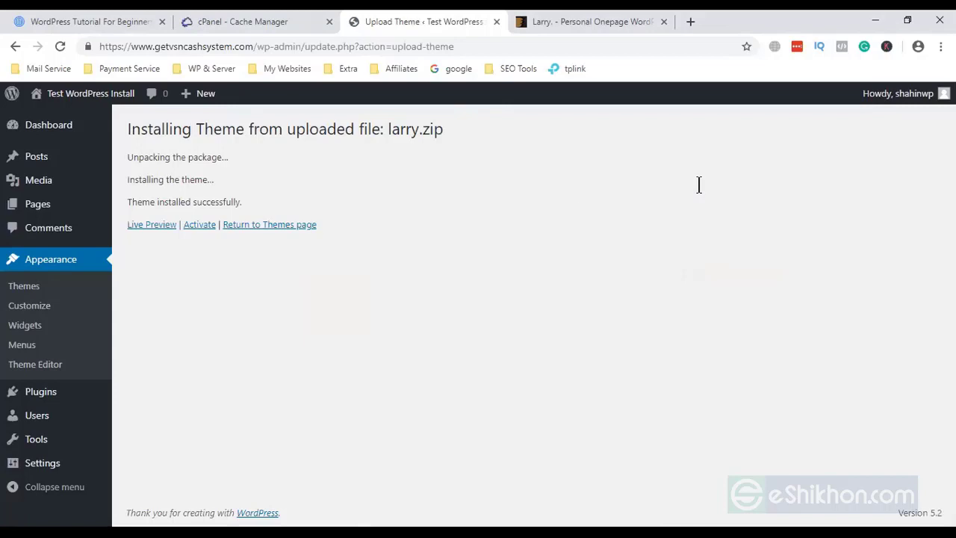
Step: Activate the Larry theme from the installation success page
{"action": "left_click_drag", "start_coordinate": [129, 201], "coordinate": [252, 204]}
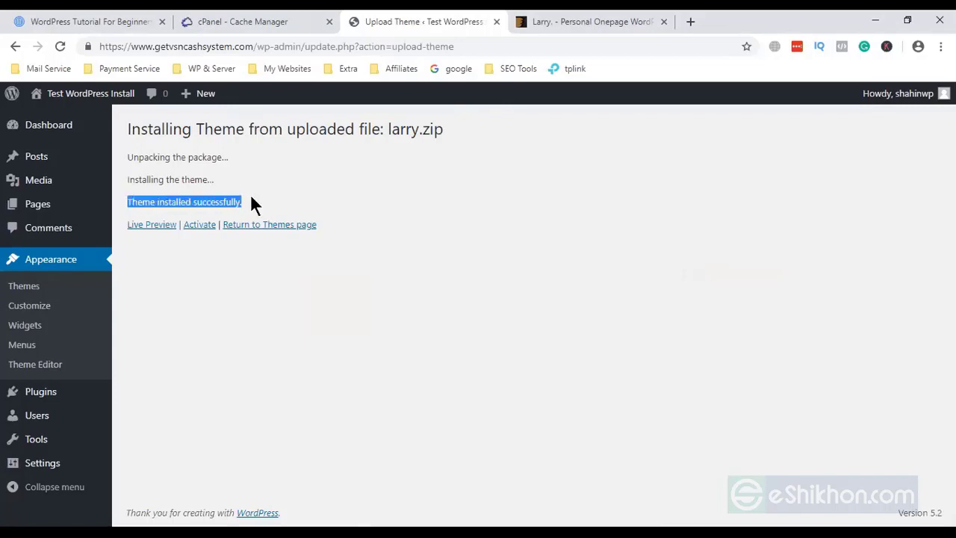
{"action": "left_click", "coordinate": [152, 201]}
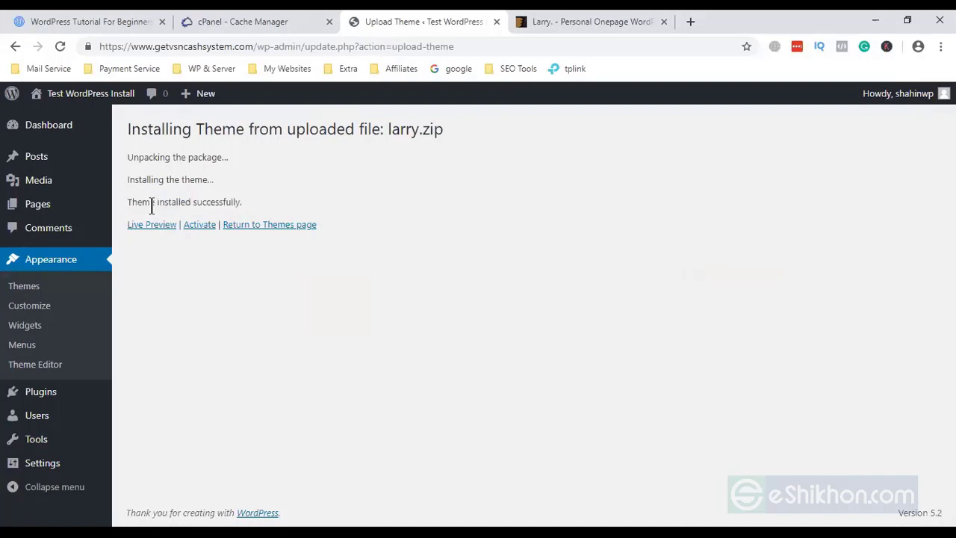
{"action": "left_click", "coordinate": [203, 226]}
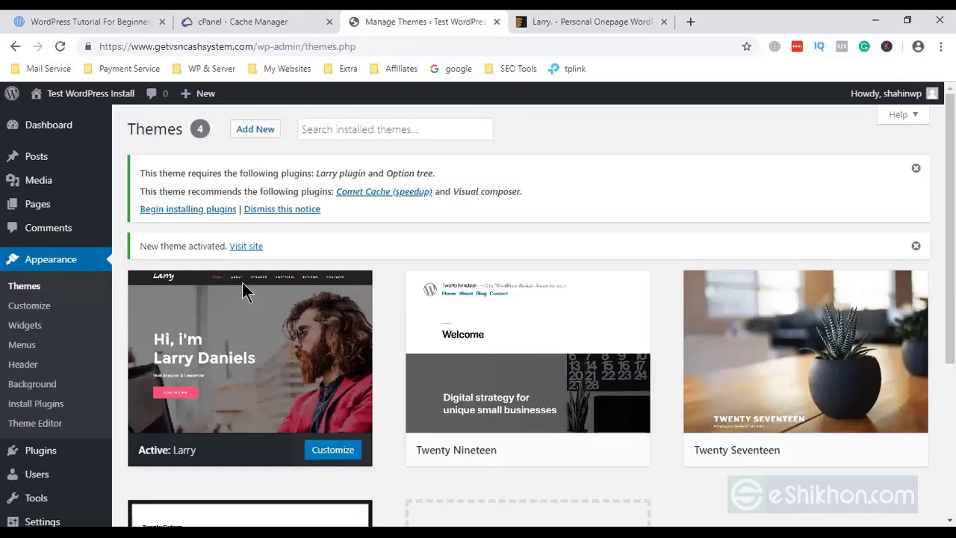
Step: Bulk-install Larry plugin, Option tree, Comet Cache and Visual composer
{"action": "left_click", "coordinate": [165, 212]}
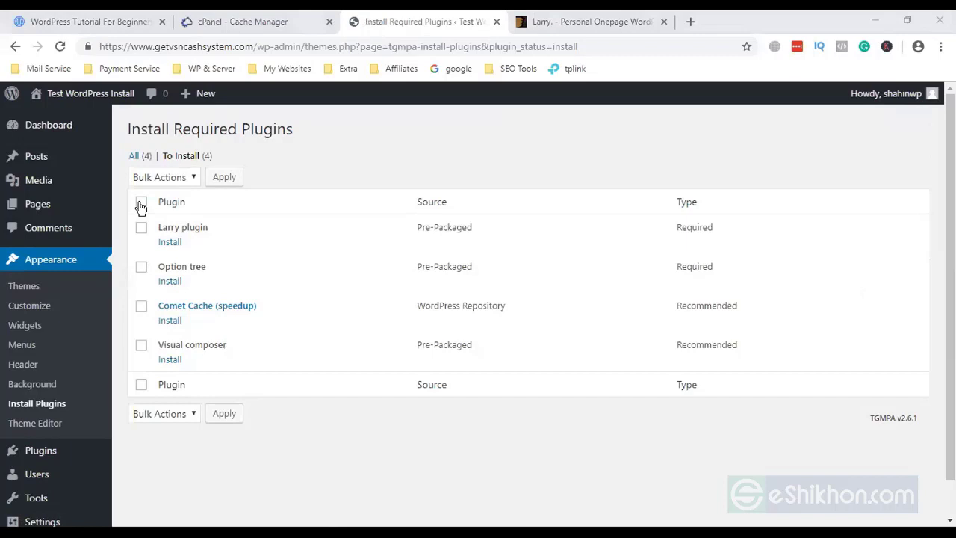
{"action": "left_click", "coordinate": [141, 207]}
{"action": "left_click", "coordinate": [166, 180]}
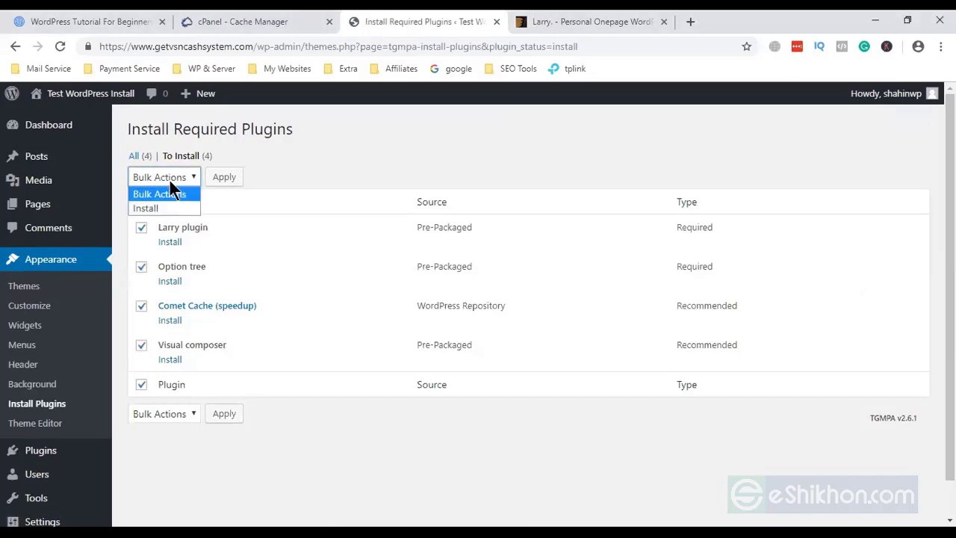
{"action": "left_click", "coordinate": [167, 210]}
{"action": "left_click", "coordinate": [218, 179]}
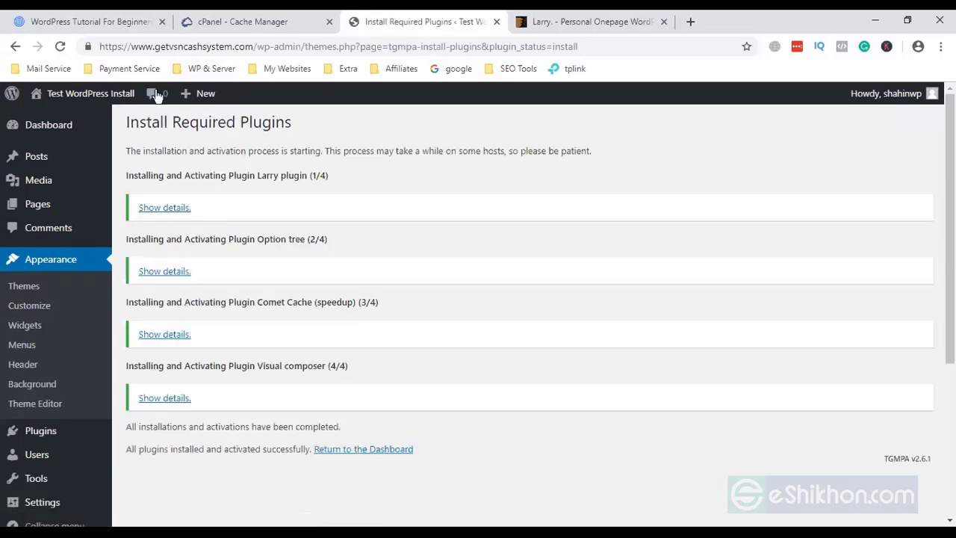
{"action": "left_click_drag", "start_coordinate": [253, 46], "coordinate": [101, 47]}
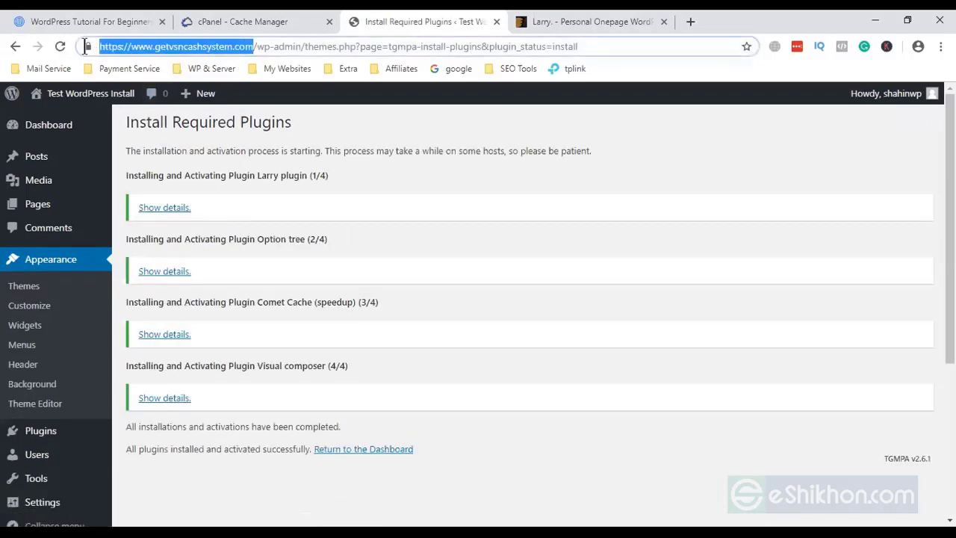
Step: Paste the copied domain into a new tab to load the home page, then show Cache Manager
{"action": "right_click", "coordinate": [151, 45]}
{"action": "left_click", "coordinate": [196, 99]}
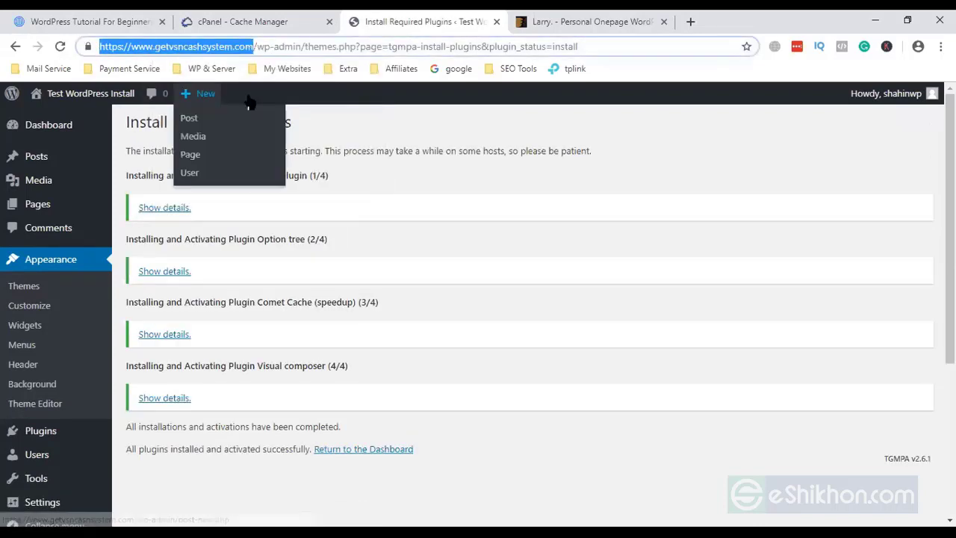
{"action": "left_click", "coordinate": [691, 21]}
{"action": "right_click", "coordinate": [639, 44]}
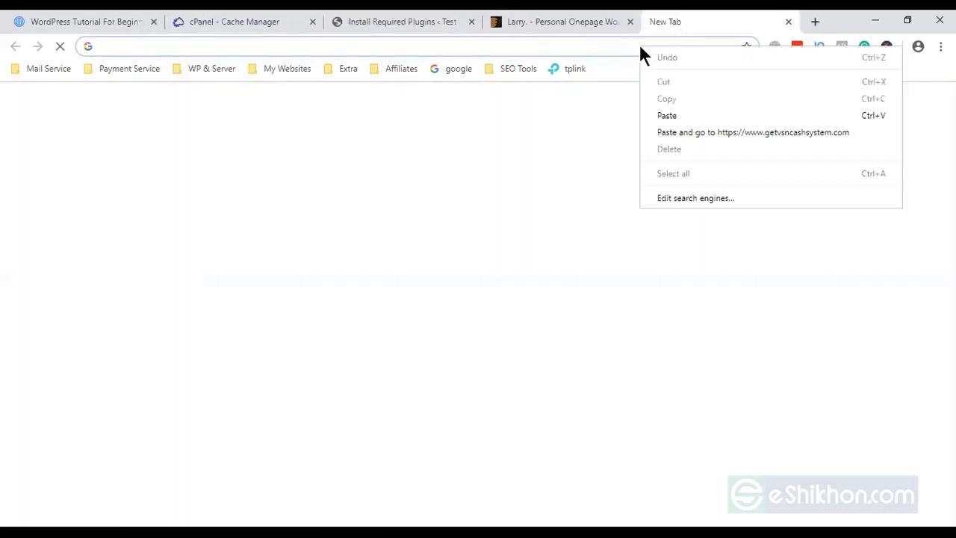
{"action": "left_click", "coordinate": [669, 115]}
{"action": "key", "text": "Return"}
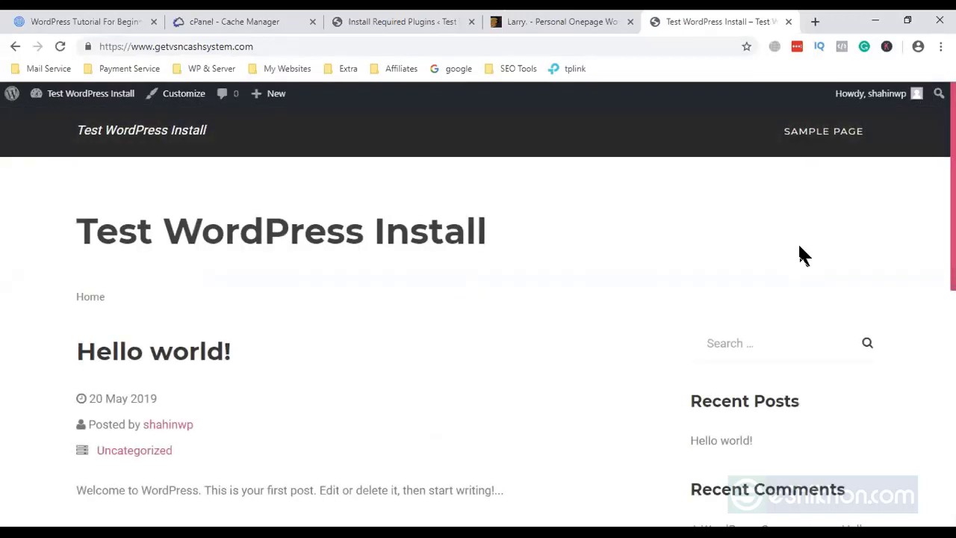
{"action": "left_click", "coordinate": [354, 20]}
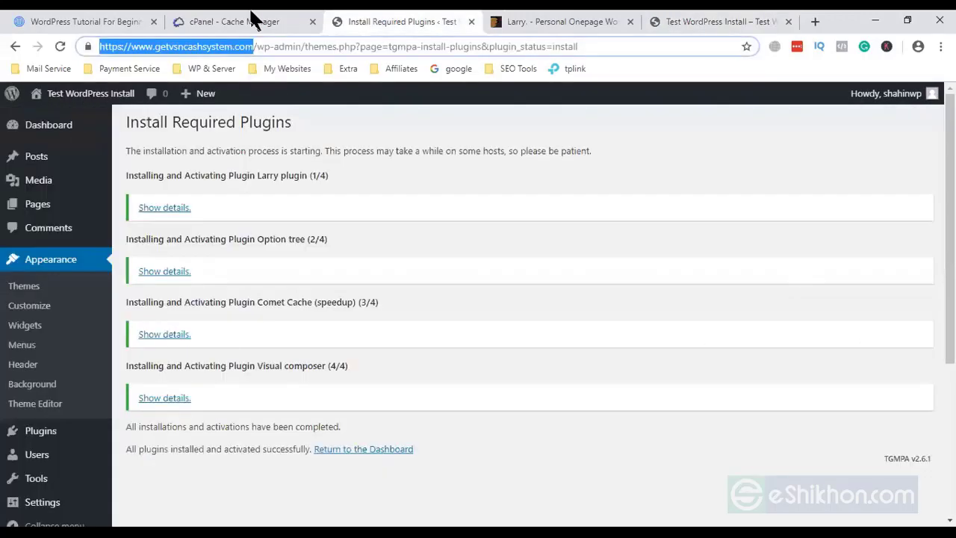
{"action": "left_click", "coordinate": [256, 21]}
Step: Purge the full hosting cache and reload the site's home page twice
{"action": "left_click", "coordinate": [99, 512]}
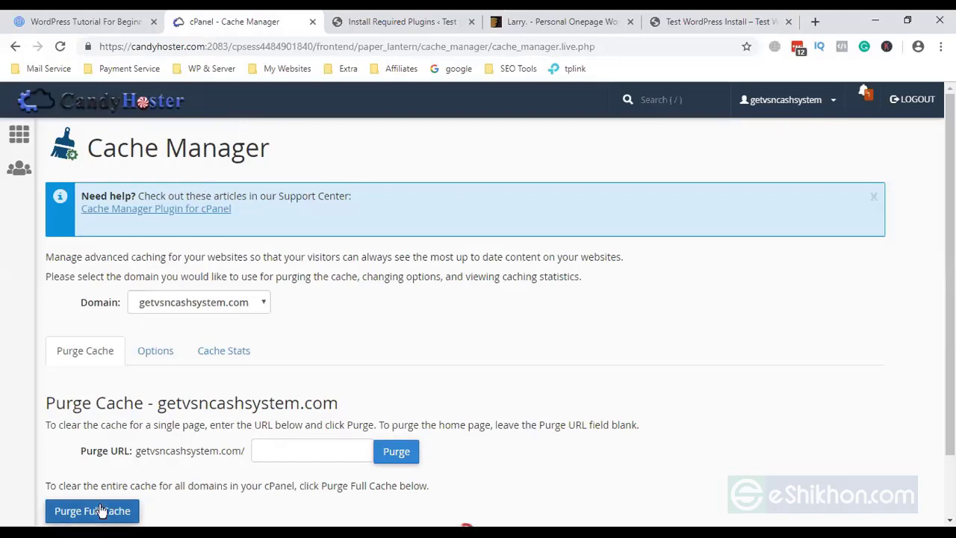
{"action": "scroll", "coordinate": [351, 401], "scroll_direction": "down", "scroll_amount": 1}
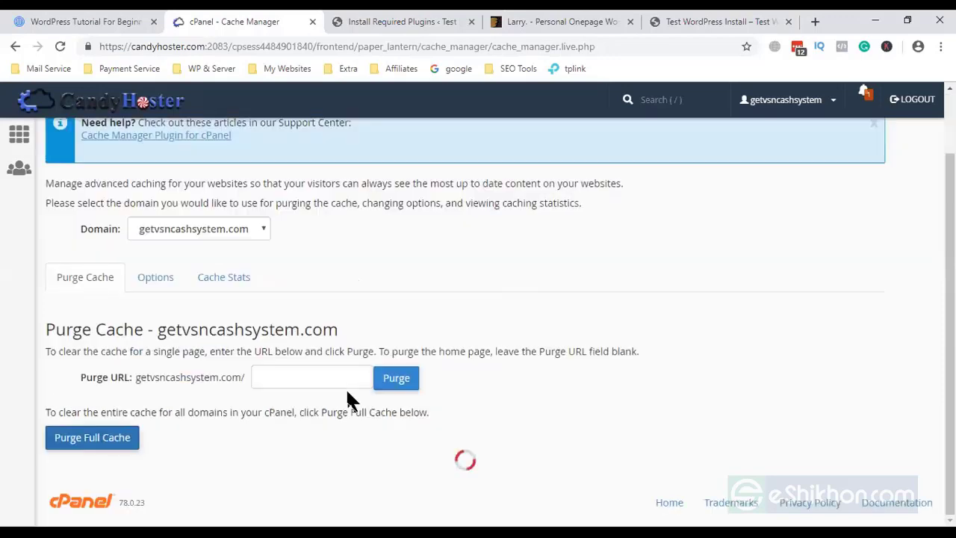
{"action": "left_click", "coordinate": [743, 19]}
{"action": "left_click", "coordinate": [587, 46]}
{"action": "key", "text": "Return"}
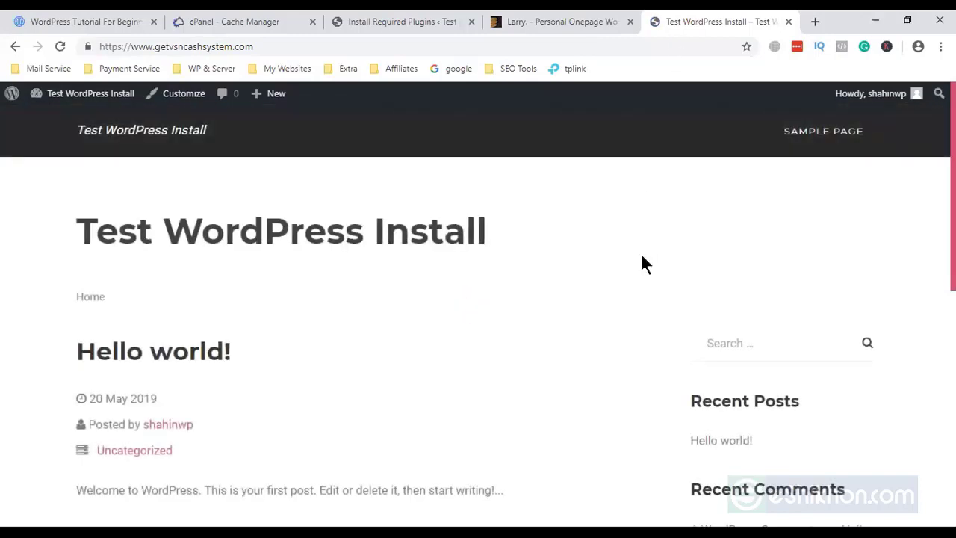
{"action": "left_click", "coordinate": [295, 43]}
{"action": "key", "text": "Return"}
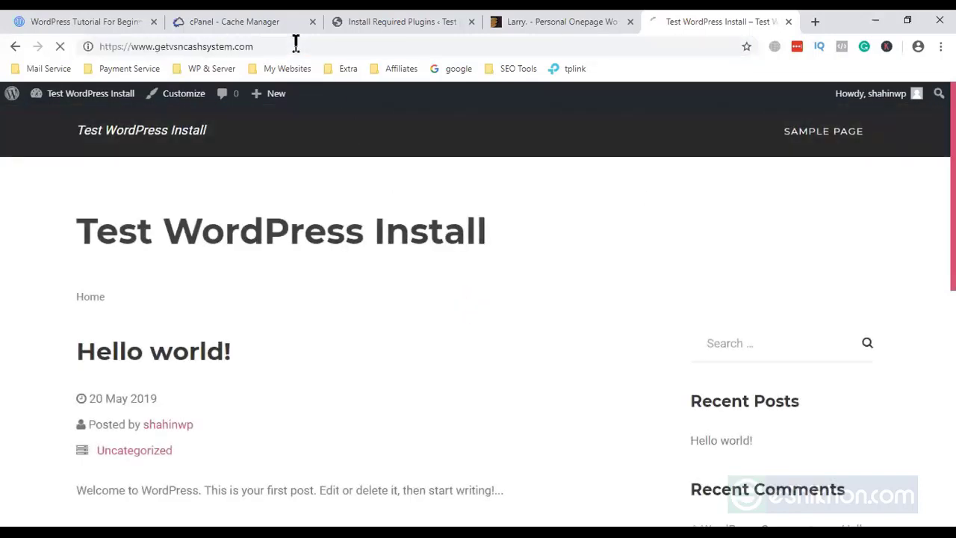
{"action": "scroll", "coordinate": [516, 272], "scroll_direction": "down", "scroll_amount": 7}
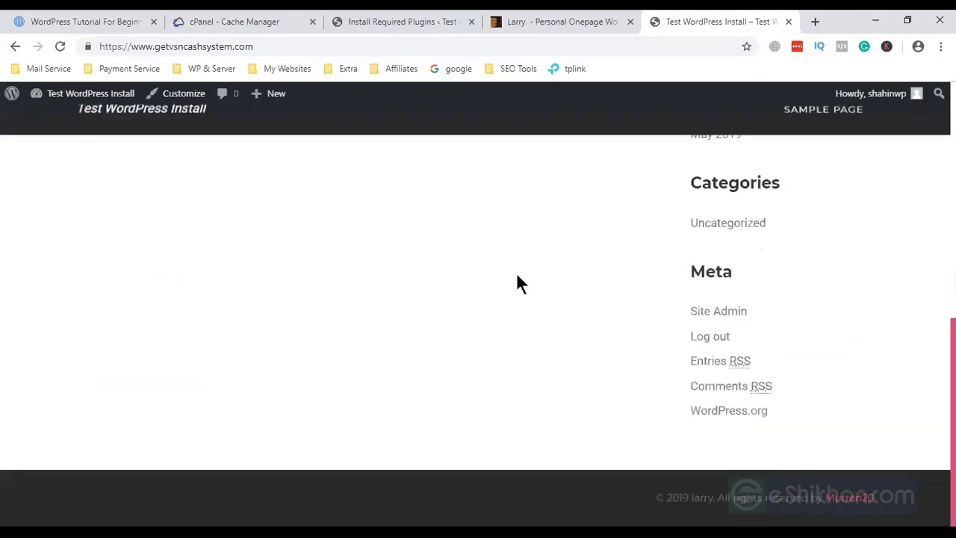
{"action": "scroll", "coordinate": [516, 272], "scroll_direction": "up", "scroll_amount": 4}
{"action": "scroll", "coordinate": [516, 272], "scroll_direction": "up", "scroll_amount": 3}
Step: Purge the hosting cache again and reload the site front page
{"action": "left_click", "coordinate": [242, 21]}
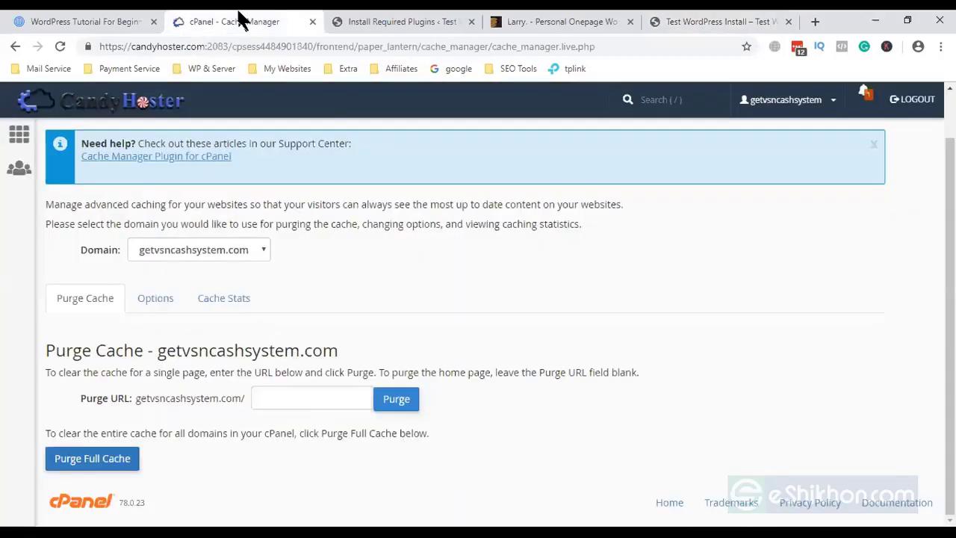
{"action": "left_click", "coordinate": [122, 458]}
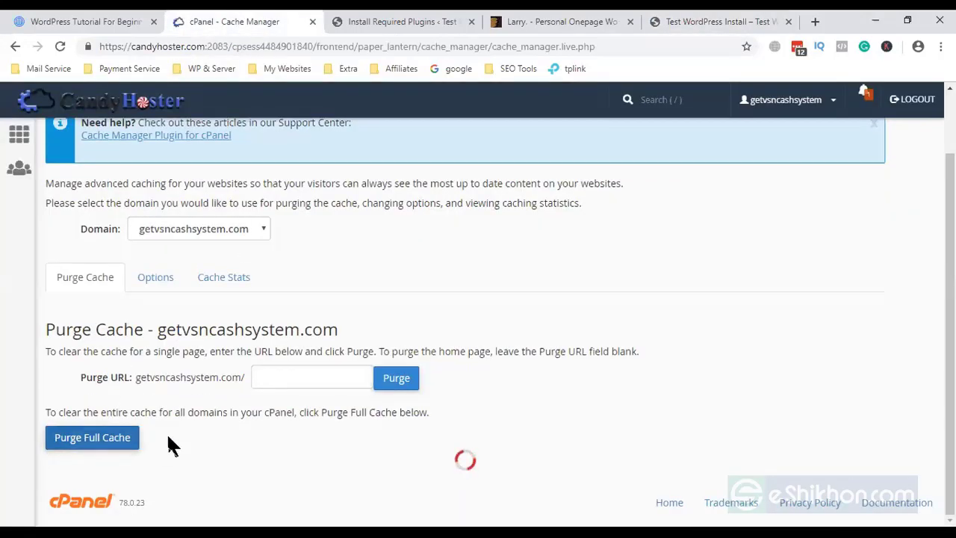
{"action": "scroll", "coordinate": [167, 432], "scroll_direction": "down", "scroll_amount": 1}
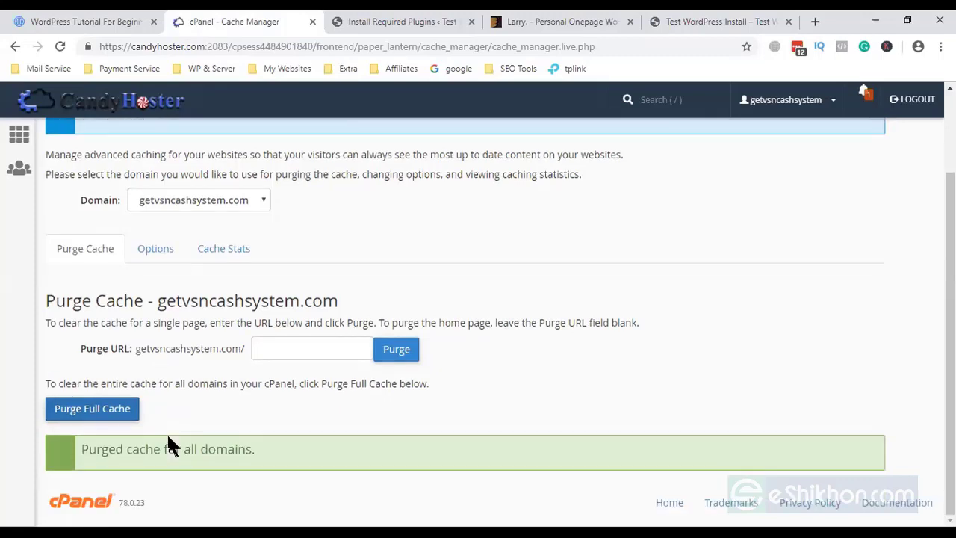
{"action": "left_click", "coordinate": [459, 49]}
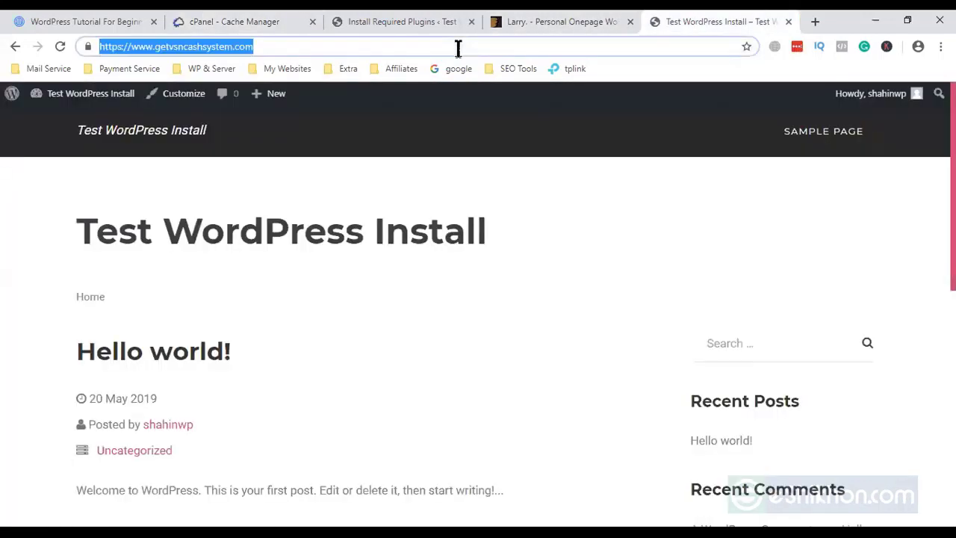
{"action": "key", "text": "Return"}
{"action": "left_click", "coordinate": [384, 21]}
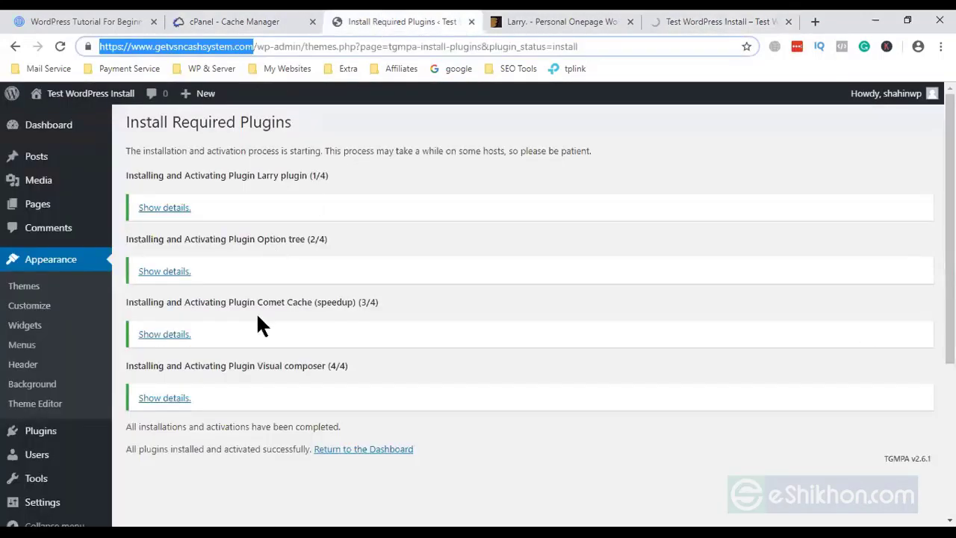
{"action": "scroll", "coordinate": [256, 314], "scroll_direction": "down", "scroll_amount": 3}
{"action": "scroll", "coordinate": [255, 320], "scroll_direction": "up", "scroll_amount": 3}
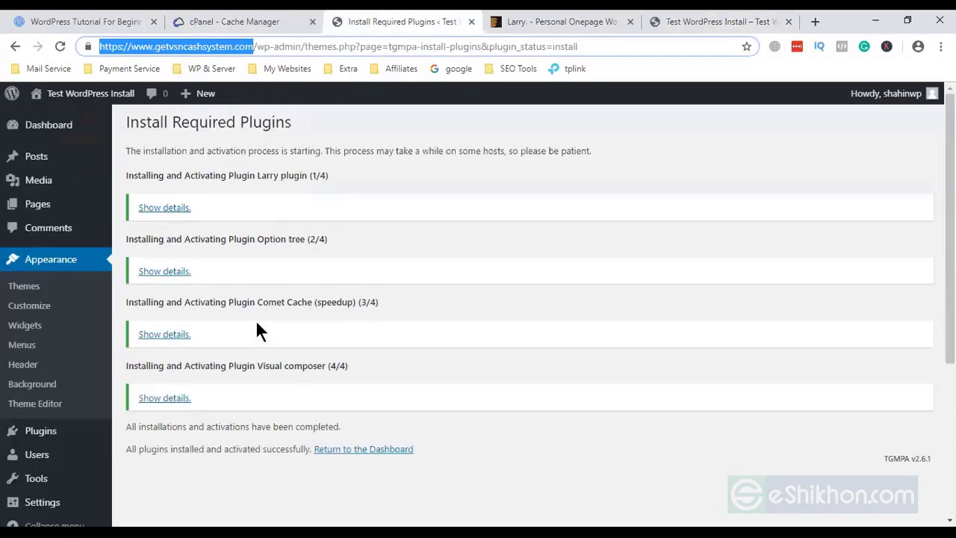
{"action": "left_click", "coordinate": [682, 21]}
{"action": "left_click", "coordinate": [391, 49]}
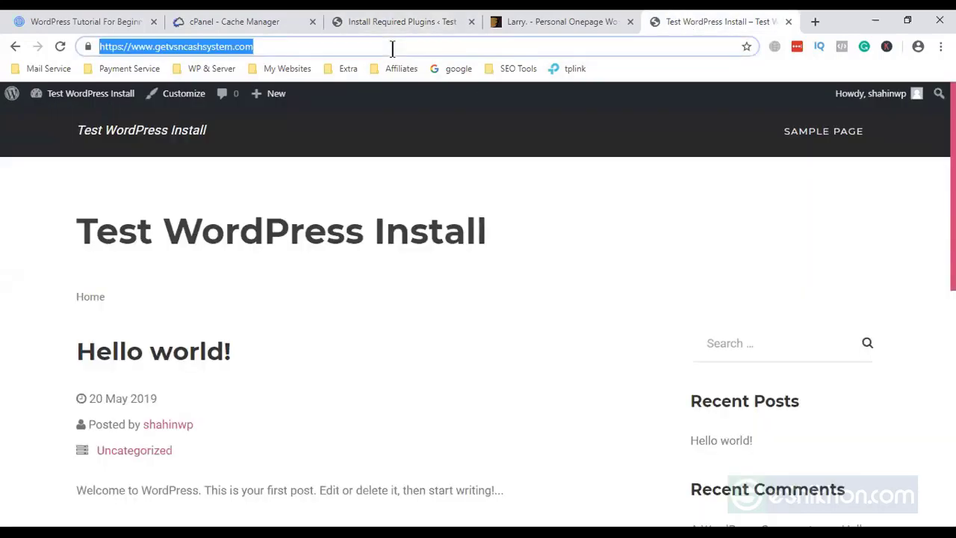
{"action": "key", "text": "Return"}
Step: Close the Larry ThemeForest tab
{"action": "left_click", "coordinate": [513, 21]}
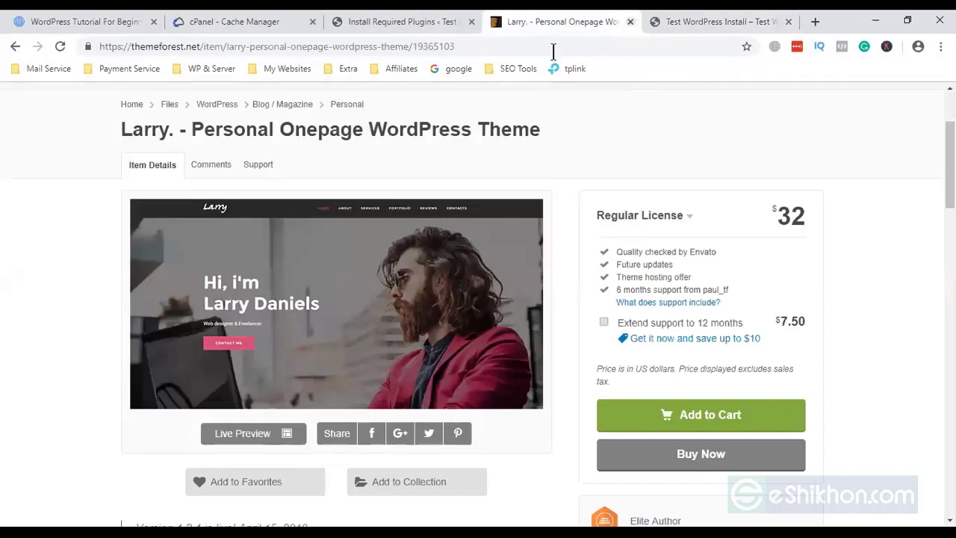
{"action": "key", "text": "ctrl+w"}
{"action": "left_click", "coordinate": [441, 21]}
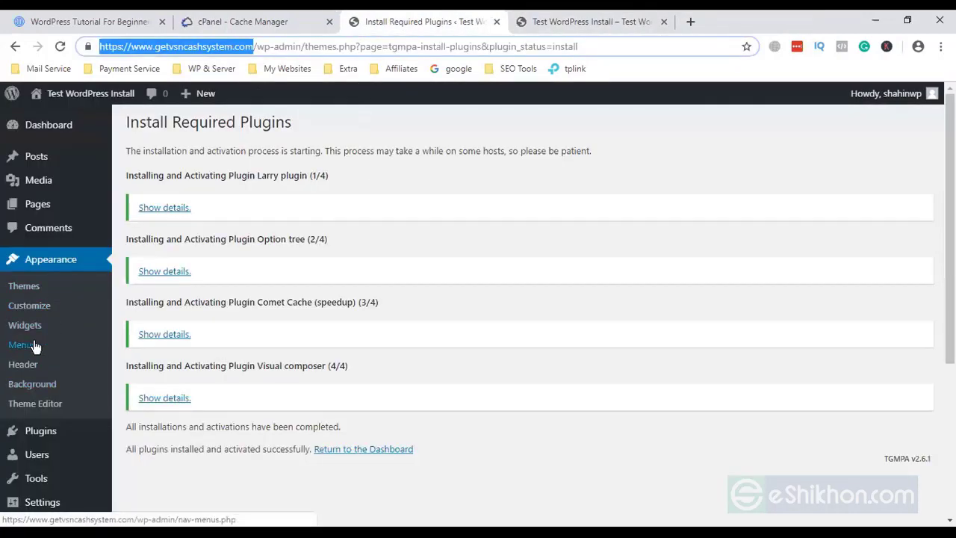
Step: Go to Appearance > Themes, then on to Appearance > Import demo data
{"action": "left_click", "coordinate": [35, 266]}
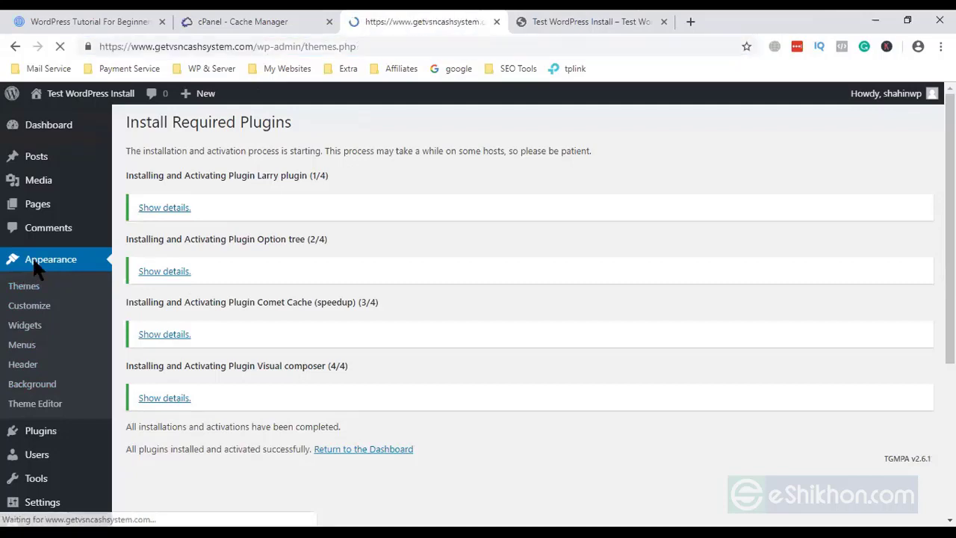
{"action": "scroll", "coordinate": [37, 322], "scroll_direction": "down", "scroll_amount": 2}
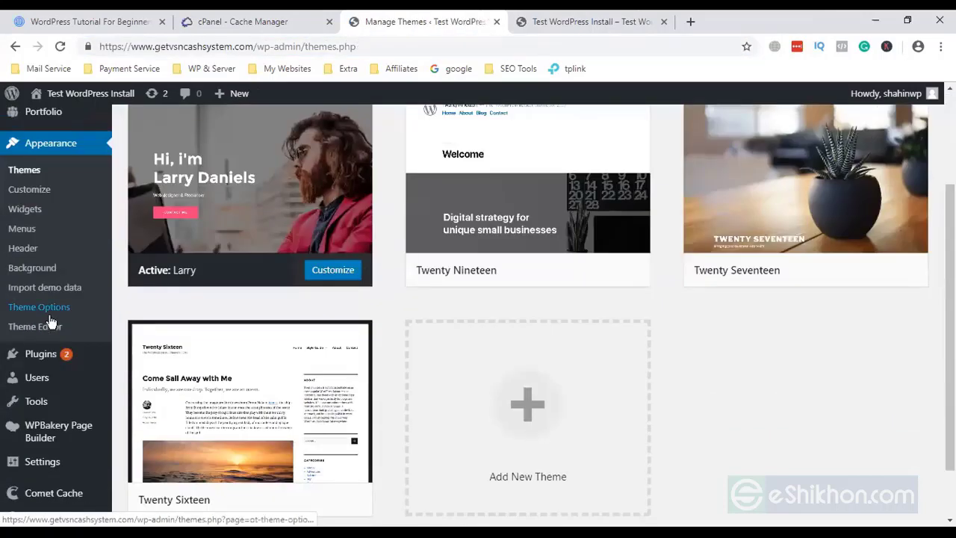
{"action": "scroll", "coordinate": [50, 321], "scroll_direction": "down", "scroll_amount": 1}
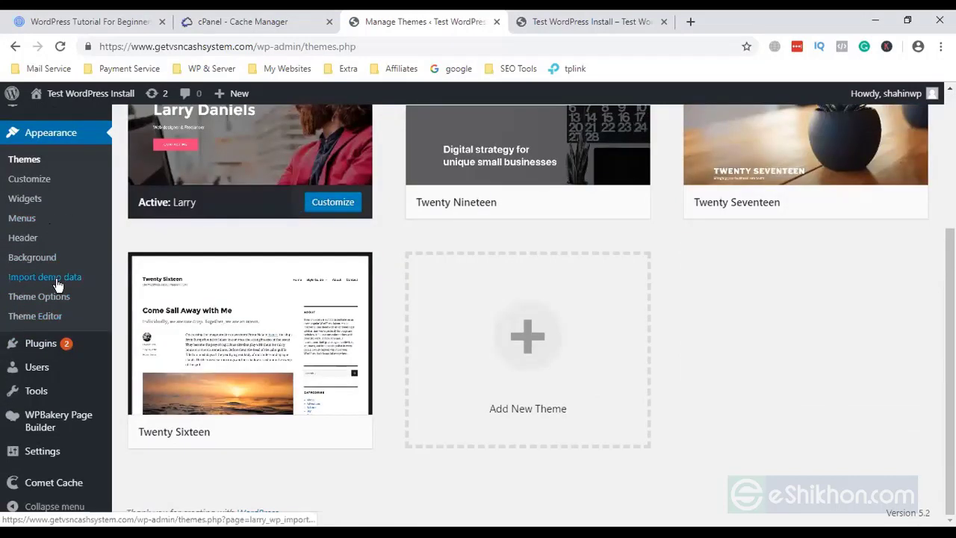
{"action": "scroll", "coordinate": [58, 284], "scroll_direction": "up", "scroll_amount": 3}
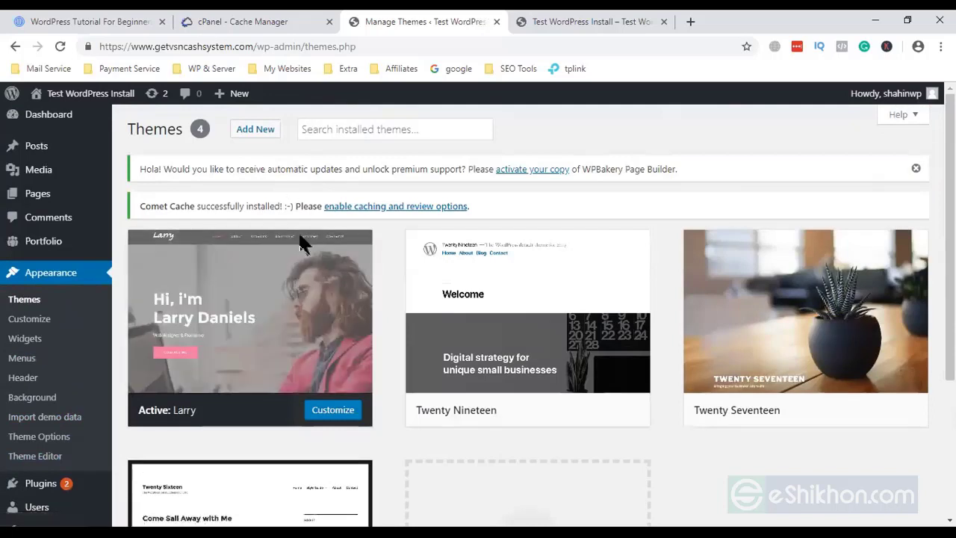
{"action": "mouse_move", "coordinate": [296, 239]}
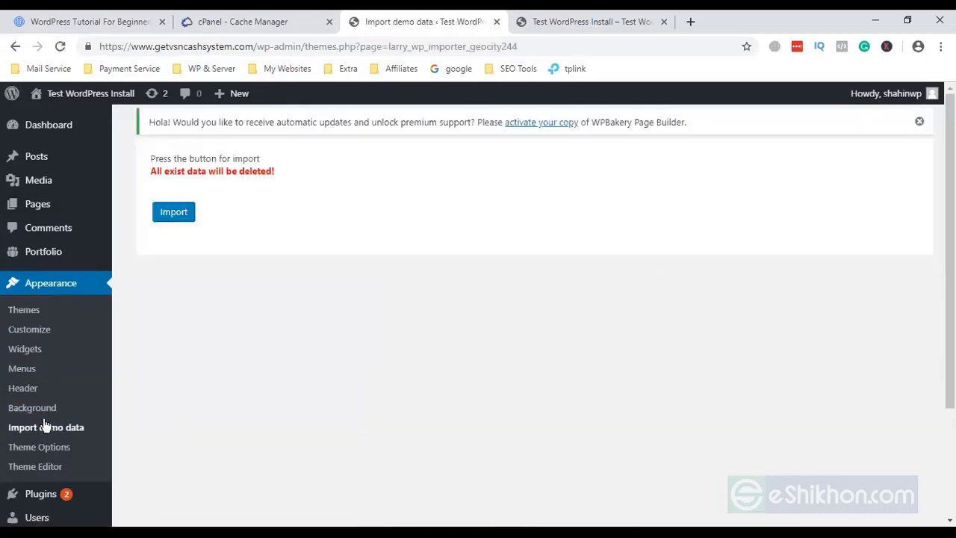
Step: Import the Larry demo data and reload the site's front page to view it
{"action": "left_click", "coordinate": [167, 215]}
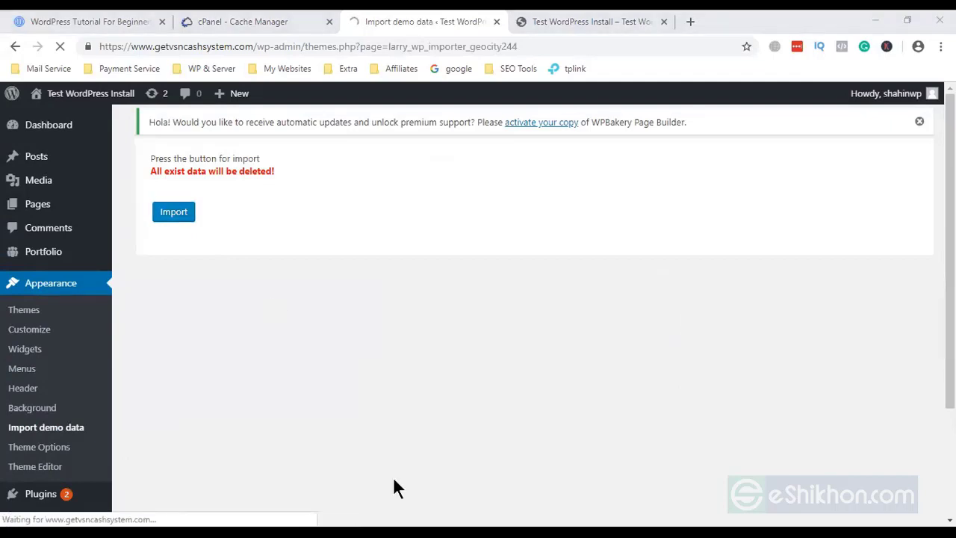
{"action": "left_click", "coordinate": [635, 20]}
{"action": "left_click", "coordinate": [457, 47]}
{"action": "key", "text": "Return"}
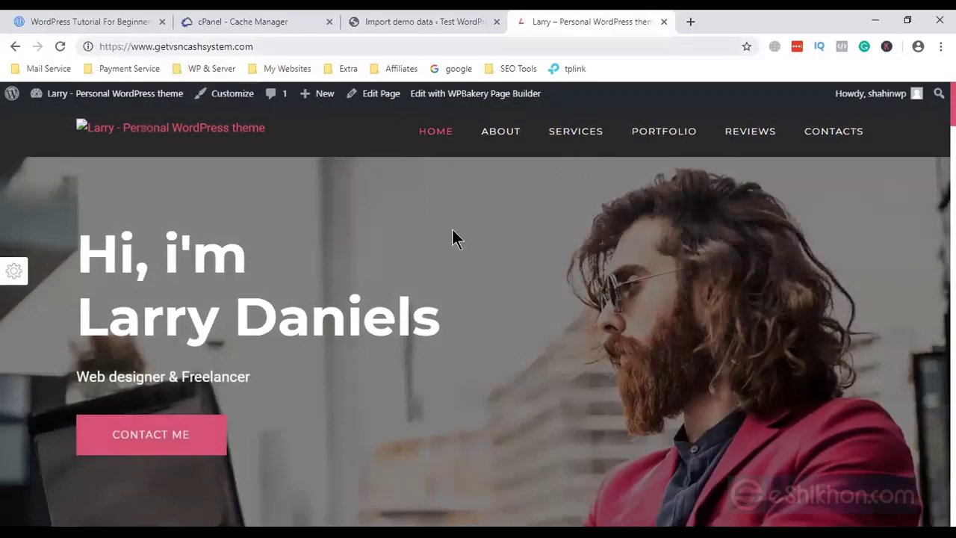
{"action": "scroll", "coordinate": [491, 288], "scroll_direction": "down", "scroll_amount": 5}
{"action": "scroll", "coordinate": [491, 288], "scroll_direction": "down", "scroll_amount": 3}
{"action": "scroll", "coordinate": [491, 288], "scroll_direction": "up", "scroll_amount": 8}
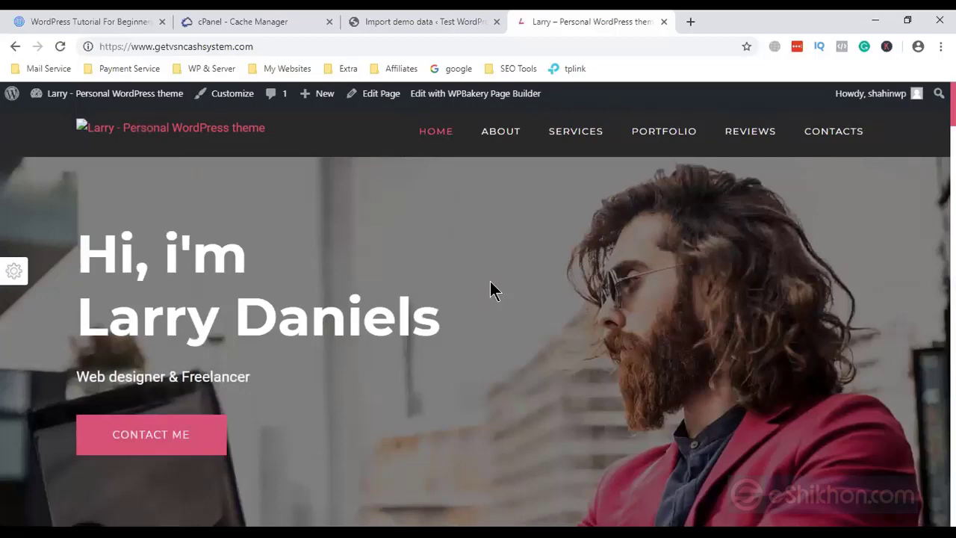
{"action": "left_click_drag", "start_coordinate": [171, 271], "coordinate": [438, 316]}
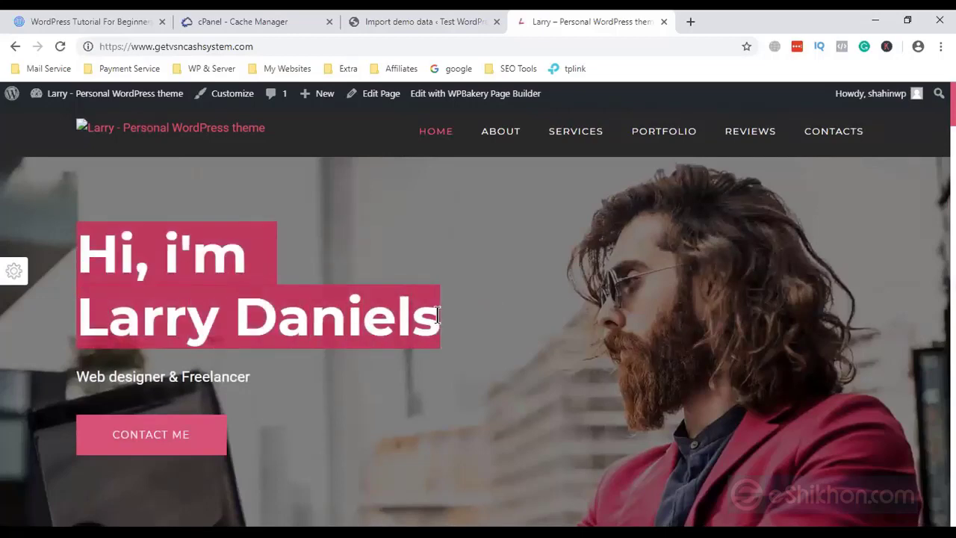
{"action": "left_click", "coordinate": [433, 318]}
{"action": "left_click_drag", "start_coordinate": [80, 375], "coordinate": [254, 381]}
{"action": "scroll", "coordinate": [254, 381], "scroll_direction": "down", "scroll_amount": 5}
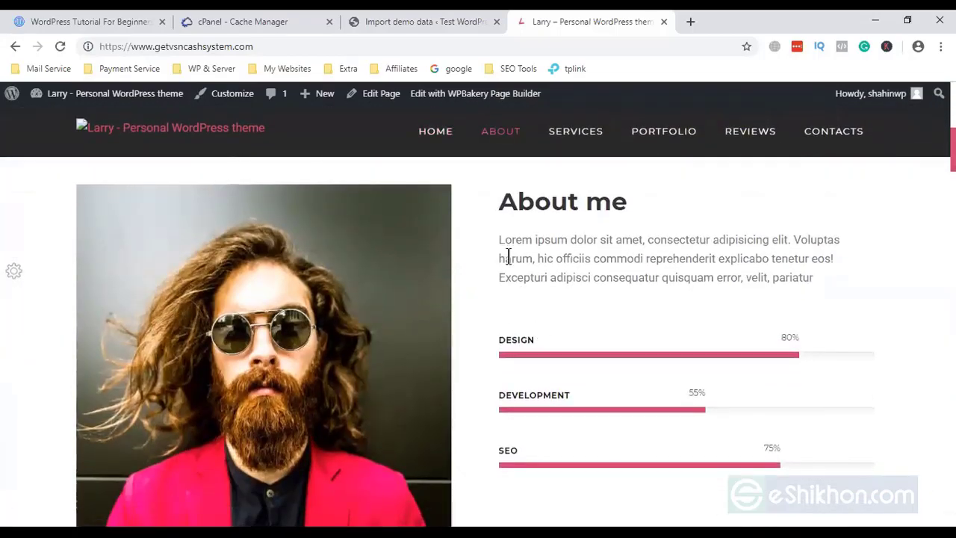
{"action": "left_click_drag", "start_coordinate": [508, 257], "coordinate": [565, 337]}
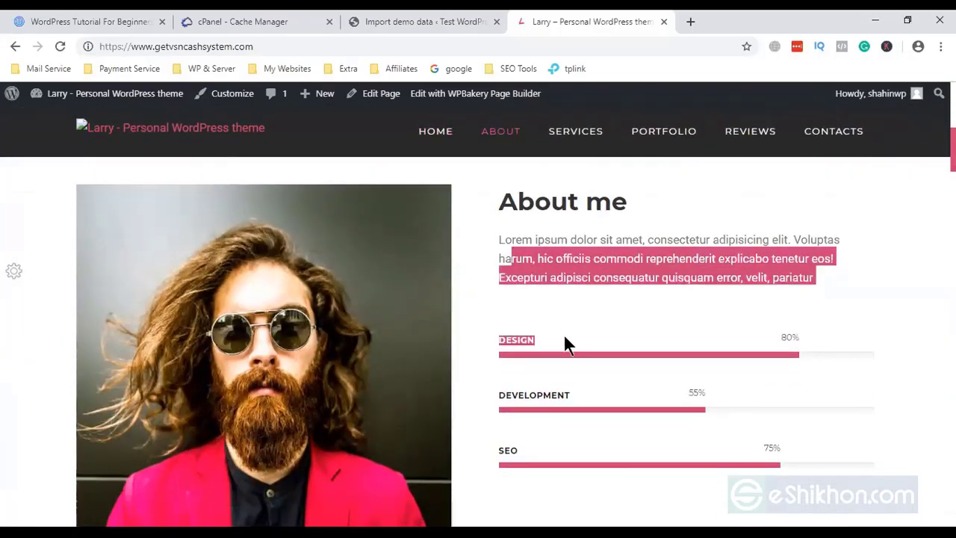
{"action": "scroll", "coordinate": [557, 306], "scroll_direction": "down", "scroll_amount": 5}
{"action": "scroll", "coordinate": [523, 314], "scroll_direction": "up", "scroll_amount": 1}
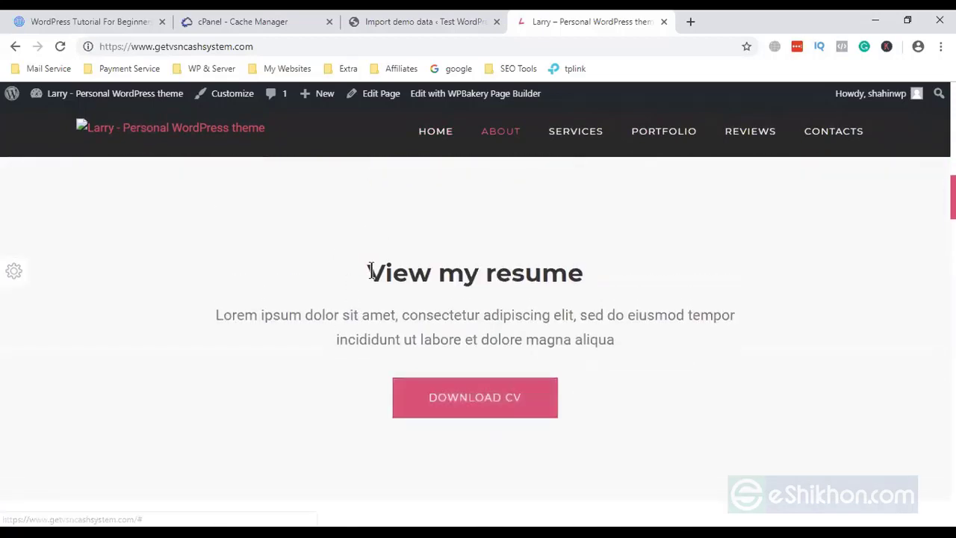
{"action": "left_click_drag", "start_coordinate": [367, 267], "coordinate": [597, 353]}
{"action": "left_click", "coordinate": [641, 352]}
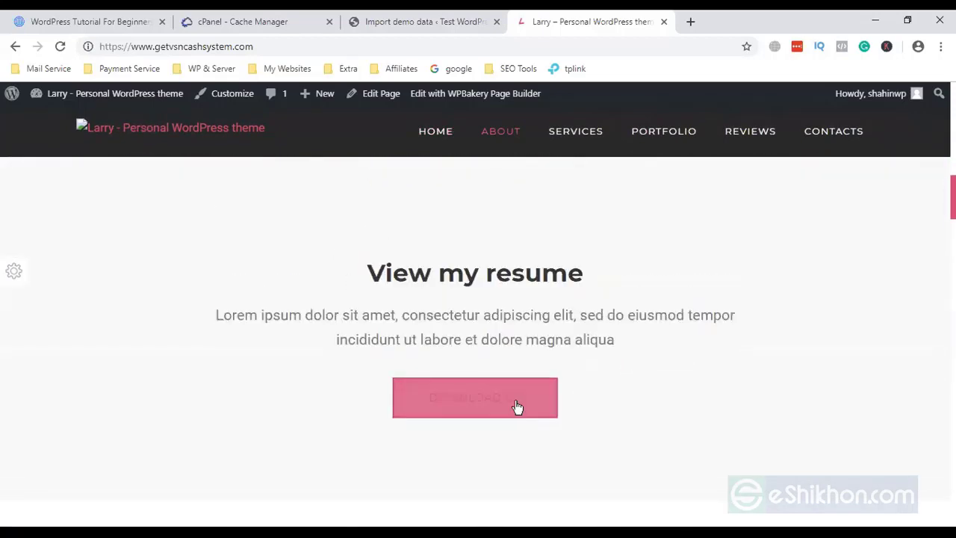
{"action": "scroll", "coordinate": [514, 406], "scroll_direction": "down", "scroll_amount": 5}
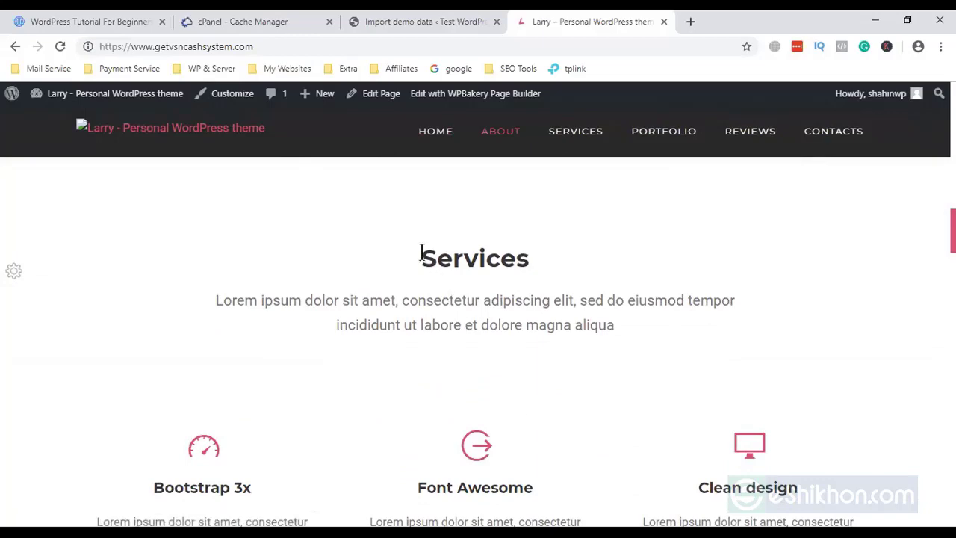
{"action": "left_click_drag", "start_coordinate": [420, 253], "coordinate": [613, 324]}
{"action": "left_click", "coordinate": [607, 322]}
{"action": "scroll", "coordinate": [607, 321], "scroll_direction": "down", "scroll_amount": 3}
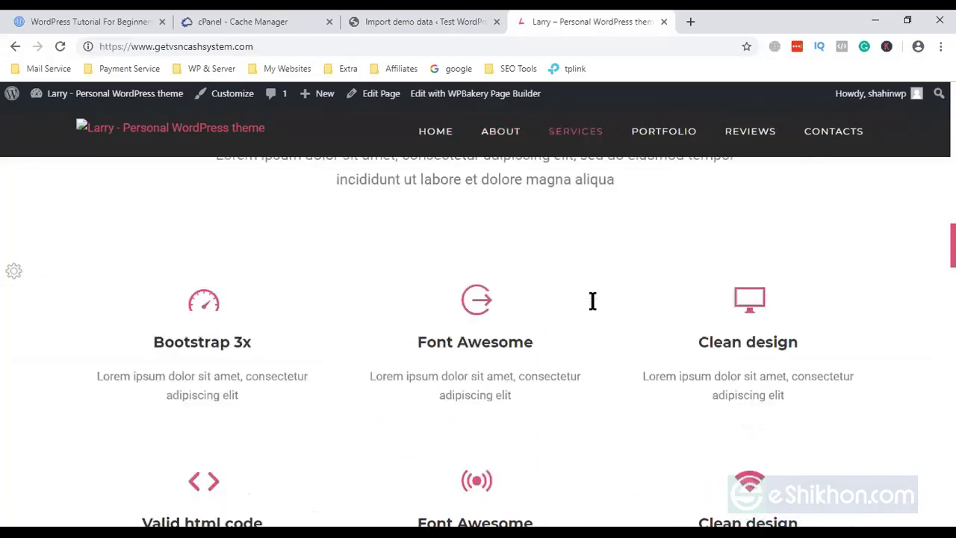
{"action": "scroll", "coordinate": [710, 344], "scroll_direction": "down", "scroll_amount": 6}
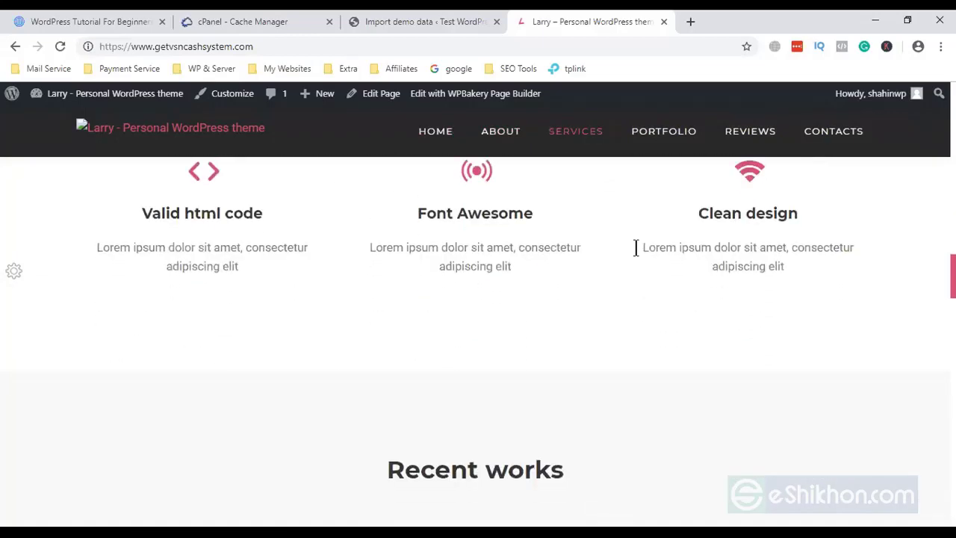
{"action": "left_click_drag", "start_coordinate": [385, 238], "coordinate": [580, 237]}
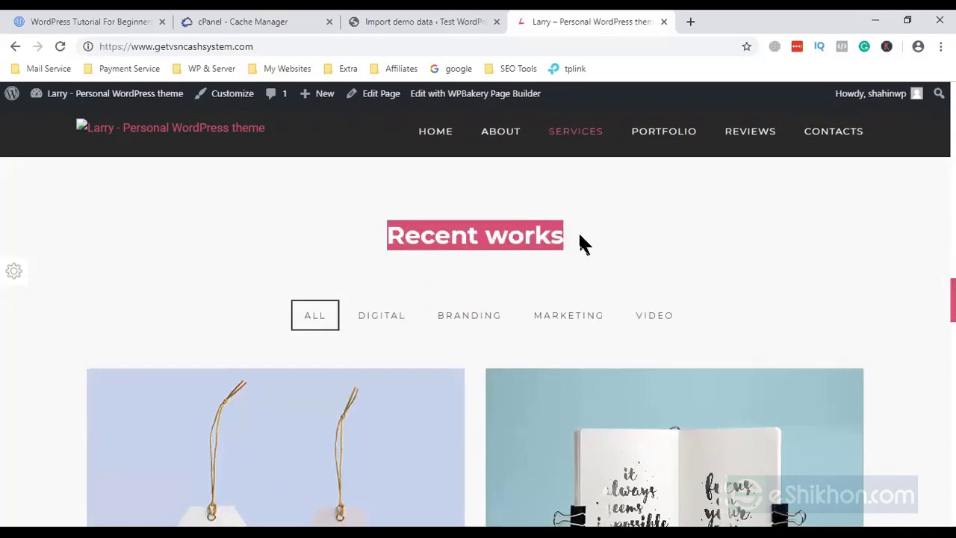
{"action": "left_click", "coordinate": [580, 237]}
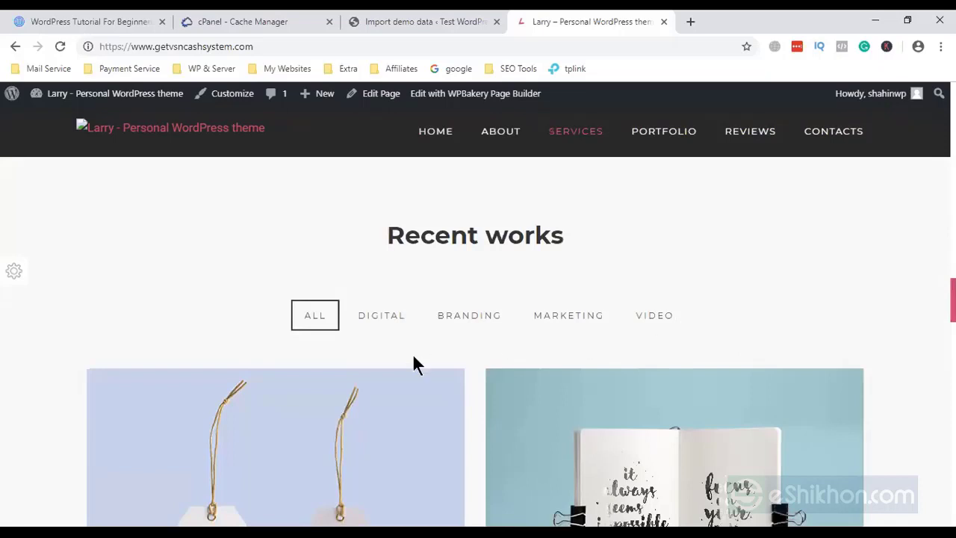
{"action": "scroll", "coordinate": [526, 337], "scroll_direction": "down", "scroll_amount": 15}
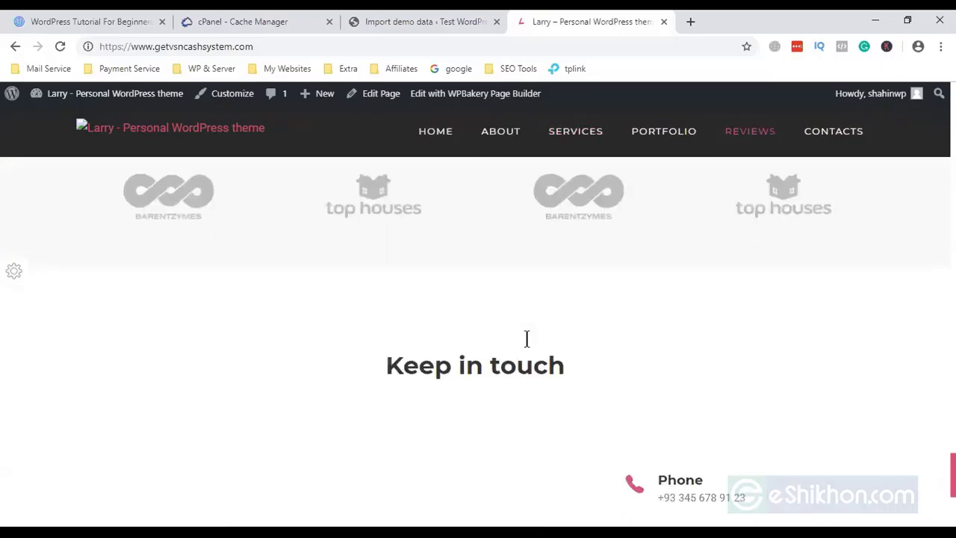
{"action": "scroll", "coordinate": [384, 321], "scroll_direction": "up", "scroll_amount": 2}
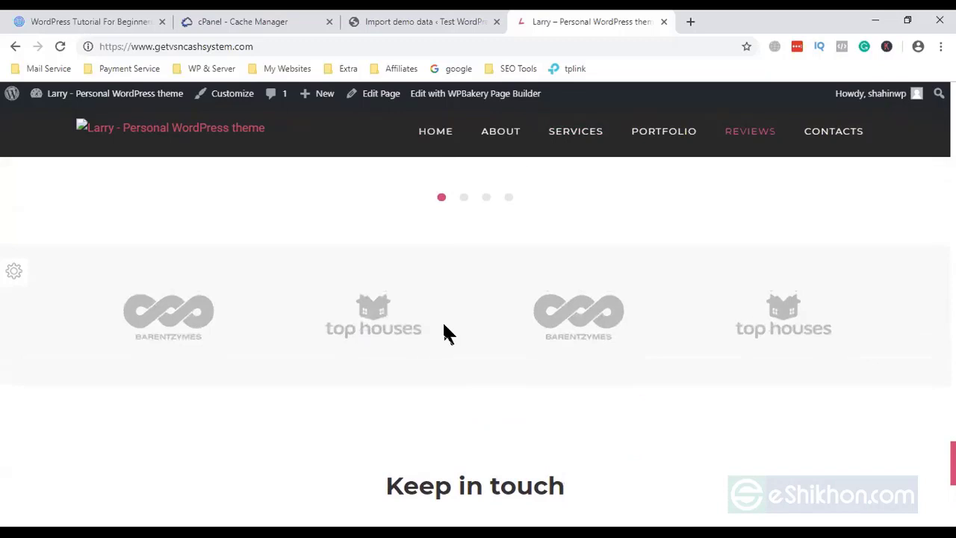
{"action": "scroll", "coordinate": [835, 325], "scroll_direction": "down", "scroll_amount": 3}
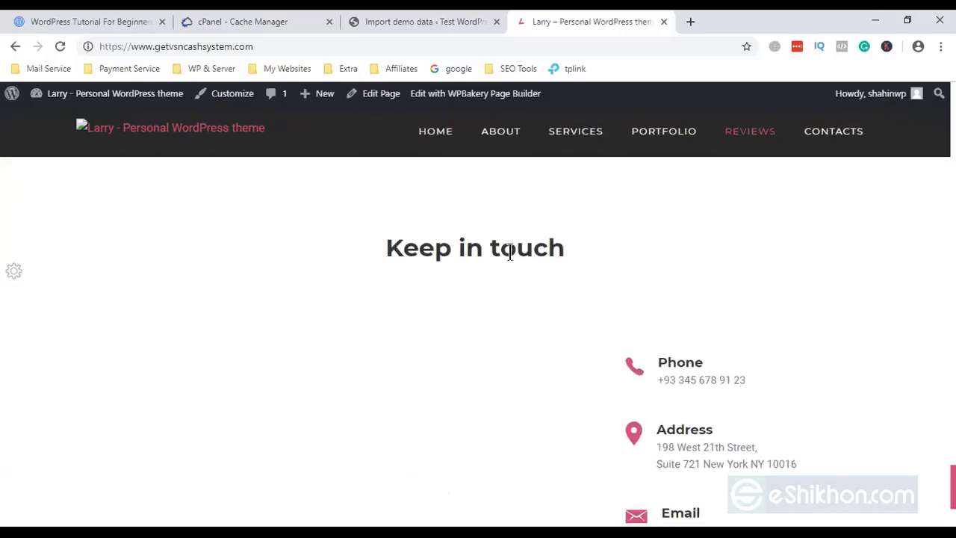
{"action": "scroll", "coordinate": [730, 366], "scroll_direction": "down", "scroll_amount": 2}
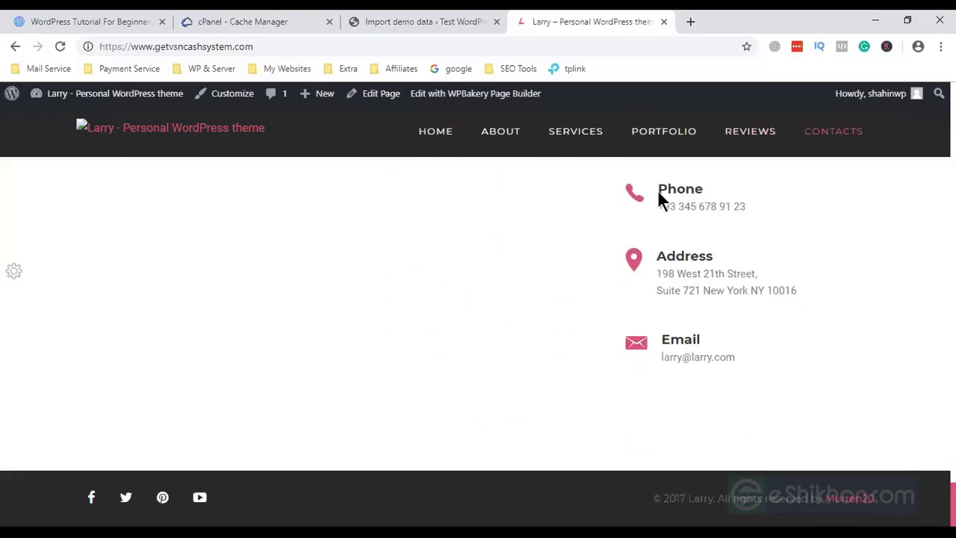
{"action": "left_click_drag", "start_coordinate": [657, 195], "coordinate": [726, 358]}
{"action": "left_click", "coordinate": [761, 366]}
{"action": "scroll", "coordinate": [762, 366], "scroll_direction": "up", "scroll_amount": 5}
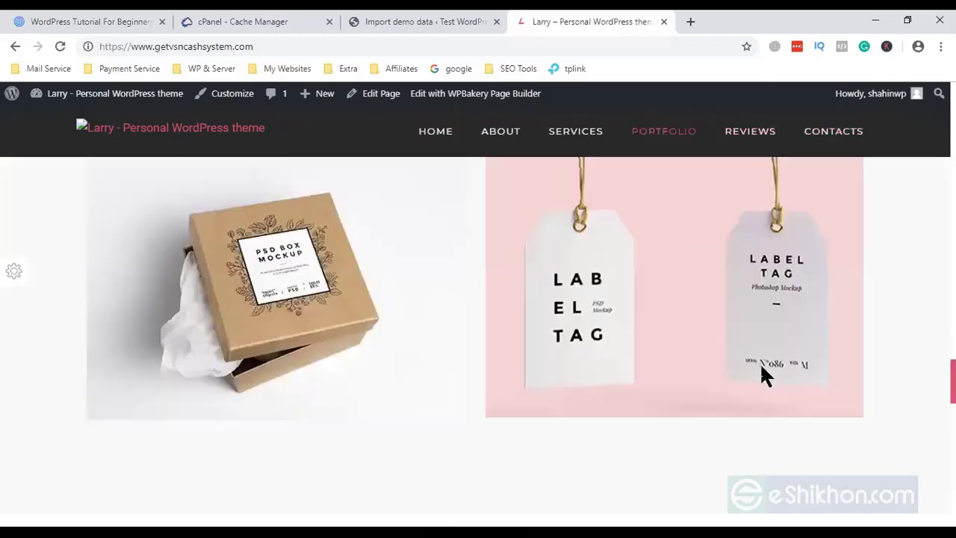
{"action": "scroll", "coordinate": [762, 374], "scroll_direction": "up", "scroll_amount": 5}
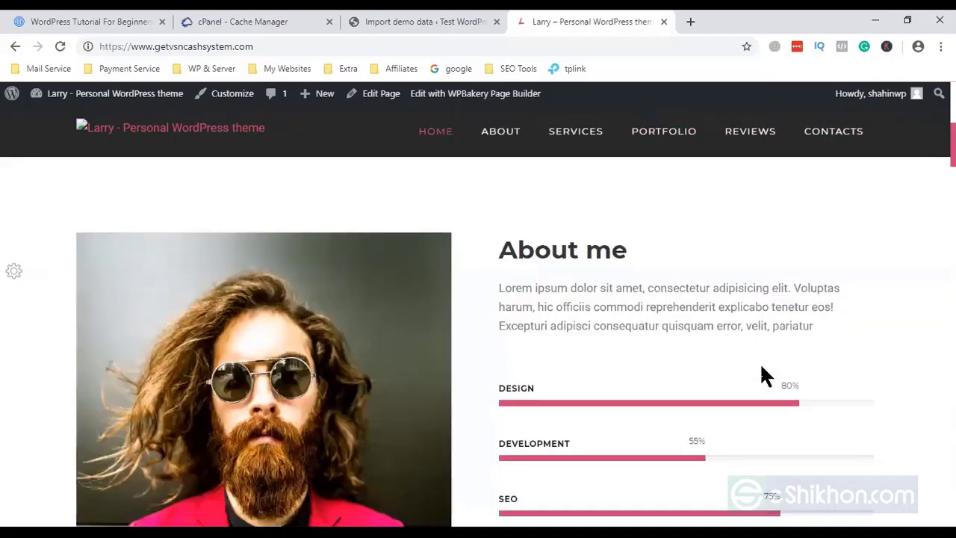
{"action": "scroll", "coordinate": [761, 367], "scroll_direction": "up", "scroll_amount": 5}
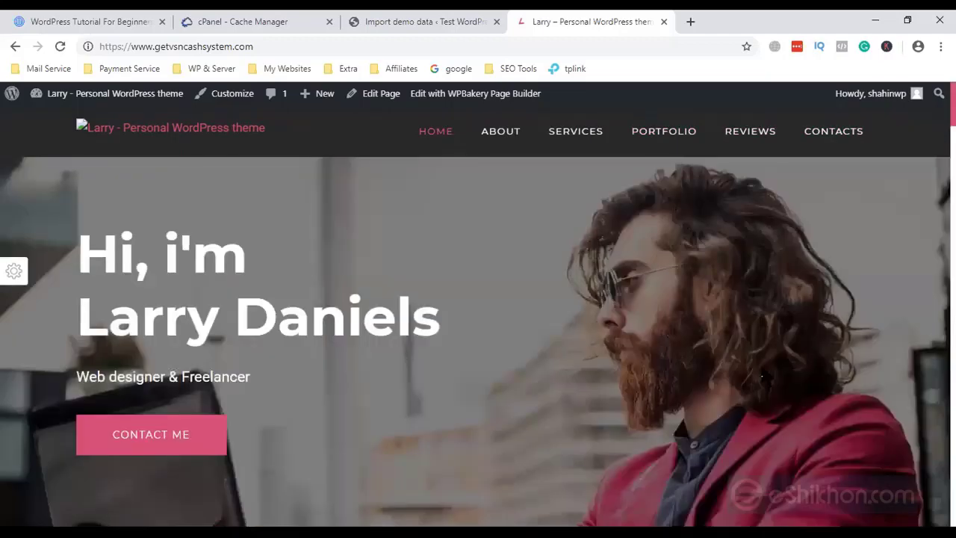